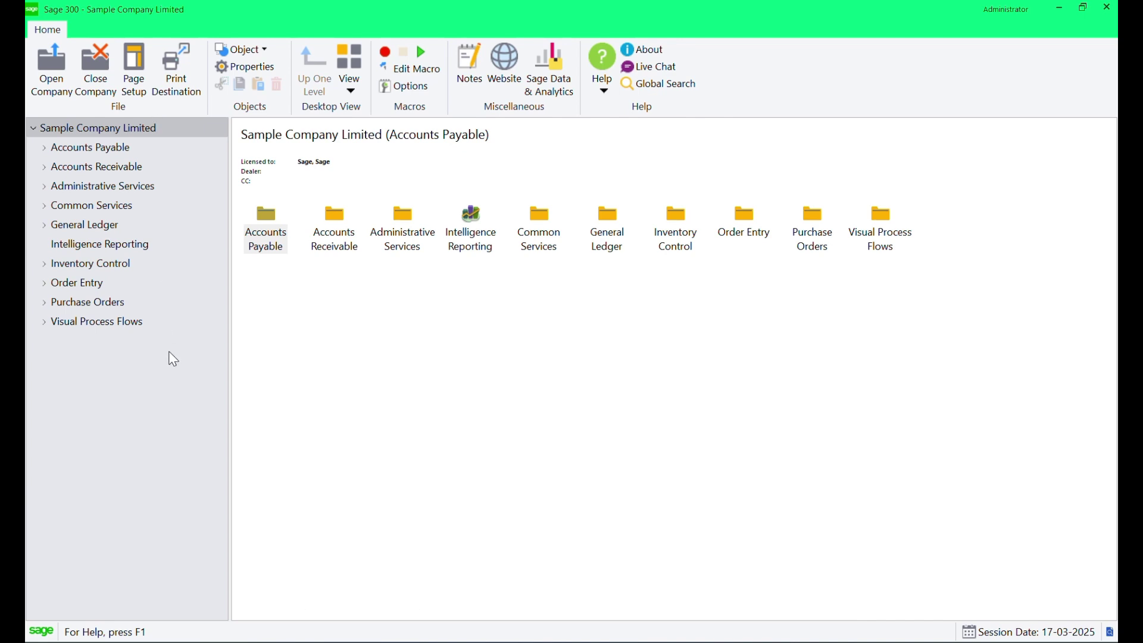
Step: Open the Batch List from the General Ledger module's G/L Transactions
{"action": "left_click", "coordinate": [94, 225]}
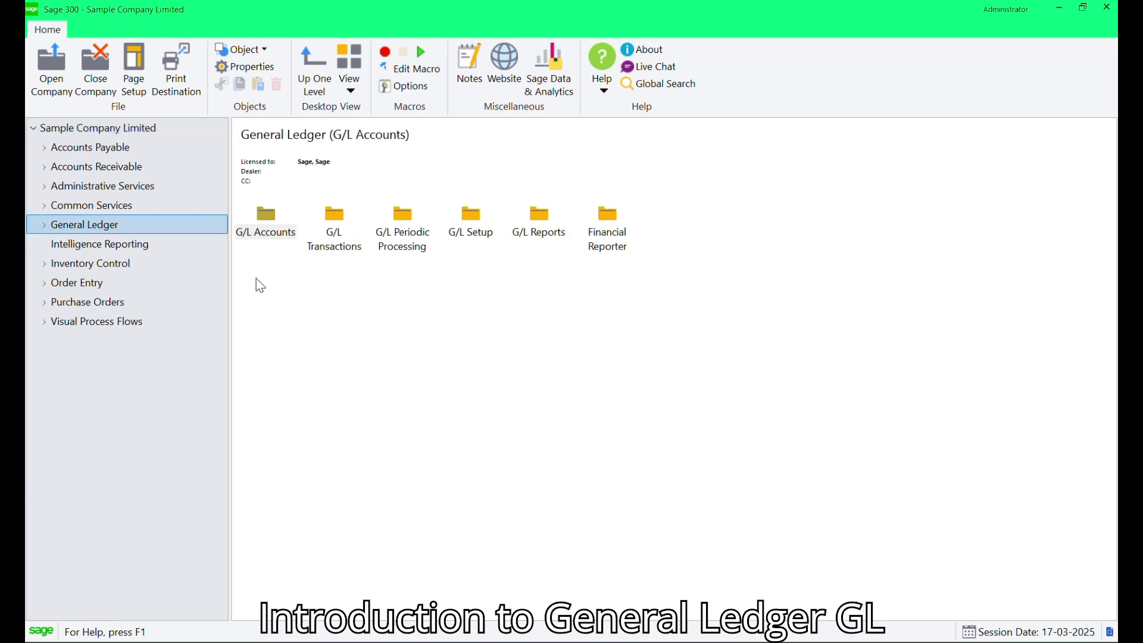
{"action": "left_click", "coordinate": [45, 224]}
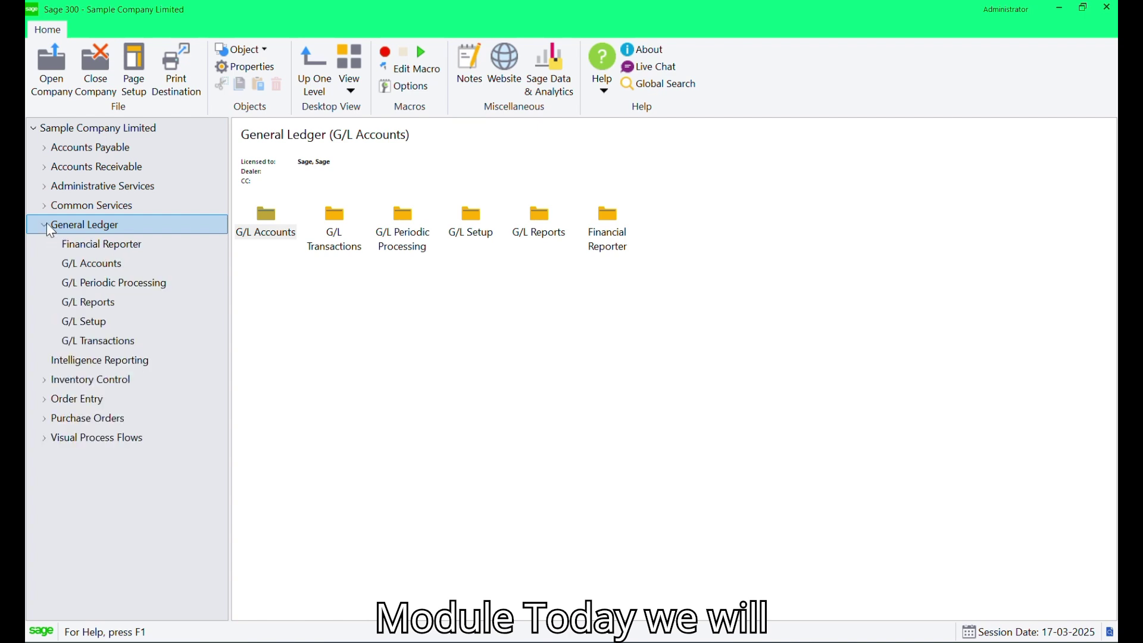
{"action": "left_click", "coordinate": [119, 342]}
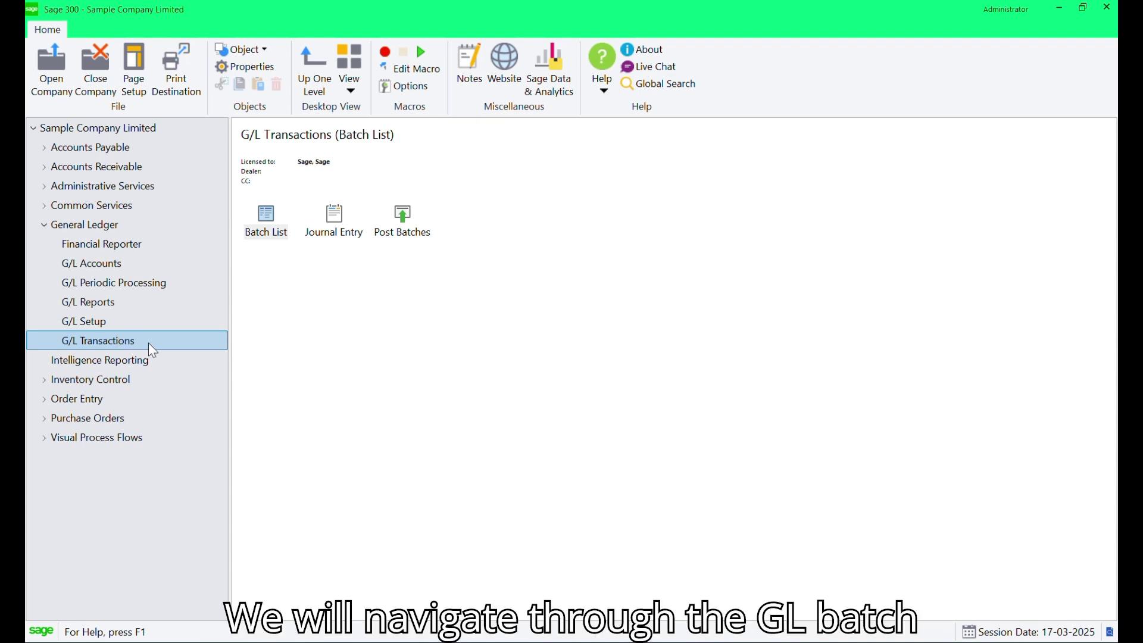
{"action": "left_click", "coordinate": [271, 236]}
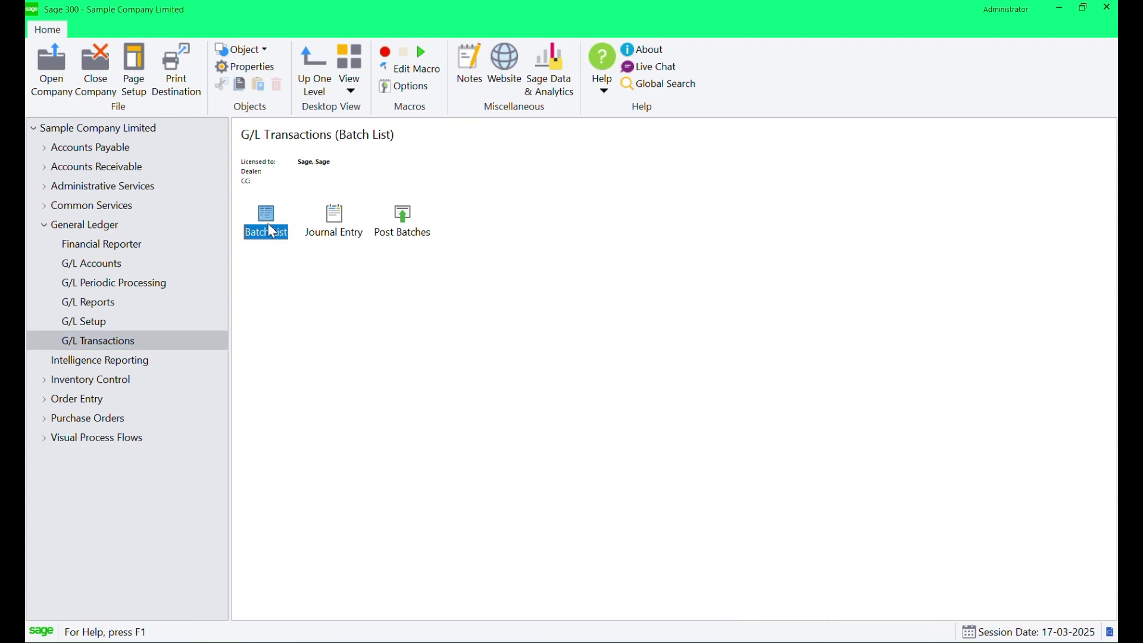
Step: Open batch 000199 from the batch list to view its journal entry
{"action": "left_click", "coordinate": [353, 319]}
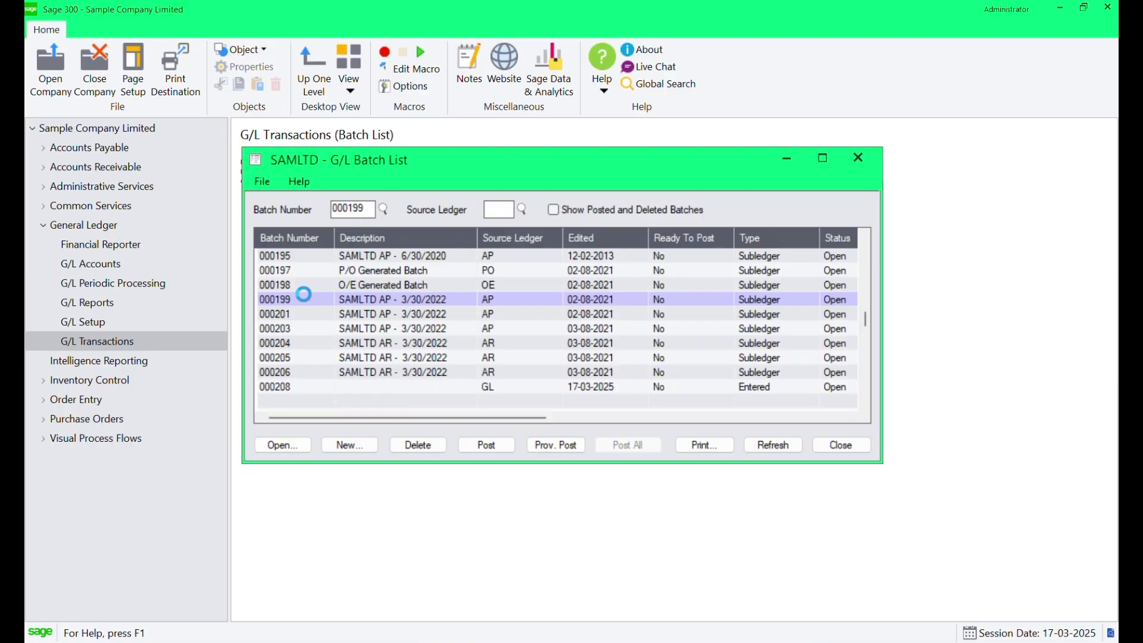
{"action": "left_click", "coordinate": [302, 294]}
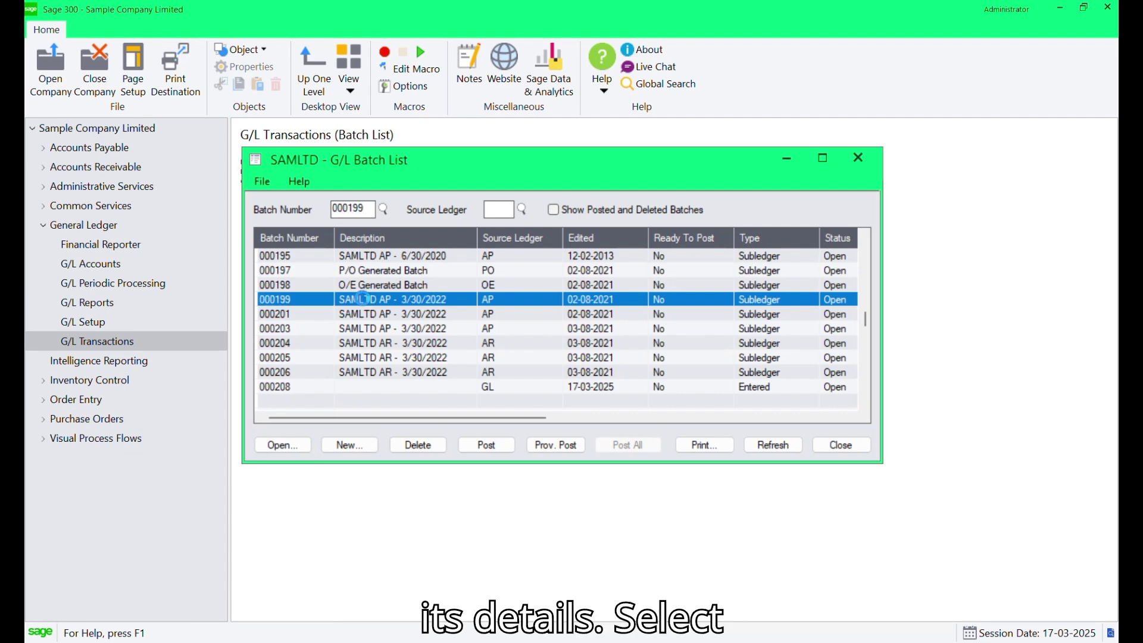
{"action": "double_click", "coordinate": [362, 299]}
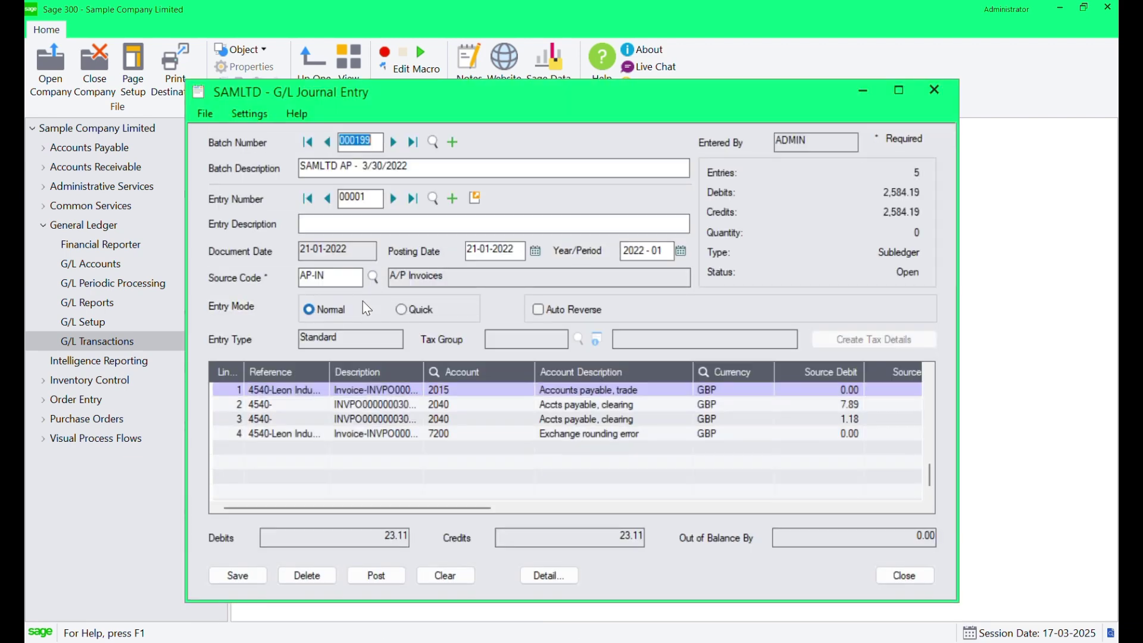
{"action": "left_click_drag", "start_coordinate": [448, 91], "coordinate": [431, 77]}
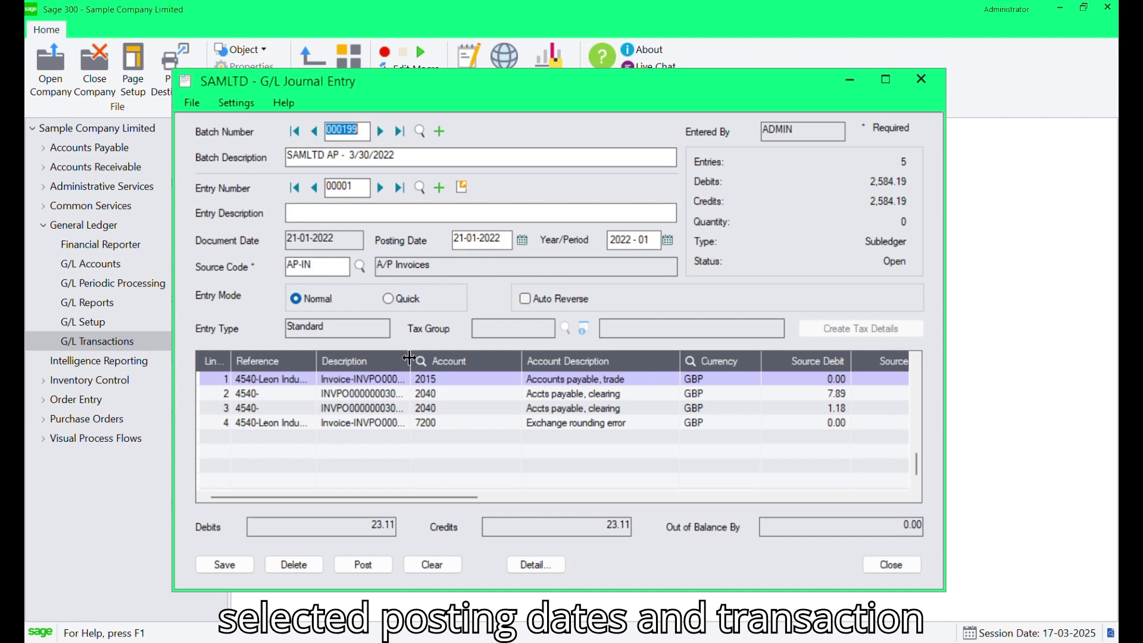
Step: Review the first detail line's amount and date columns and the entry's posting date, year/period and source code
{"action": "left_click", "coordinate": [411, 378]}
{"action": "left_click_drag", "start_coordinate": [478, 497], "coordinate": [674, 498]}
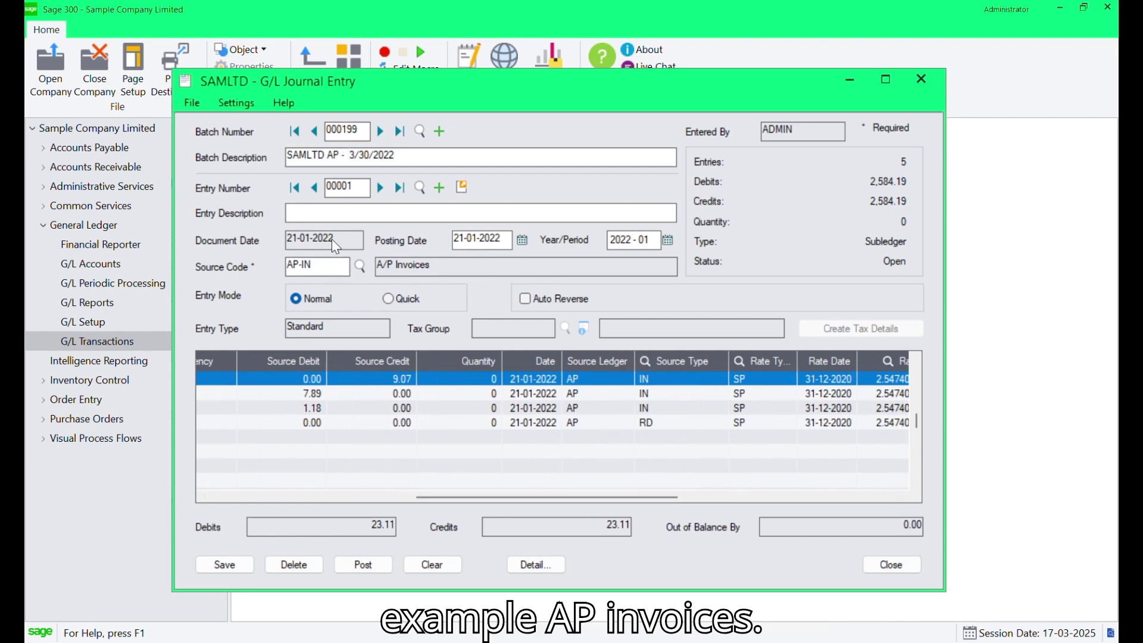
{"action": "left_click", "coordinate": [500, 239]}
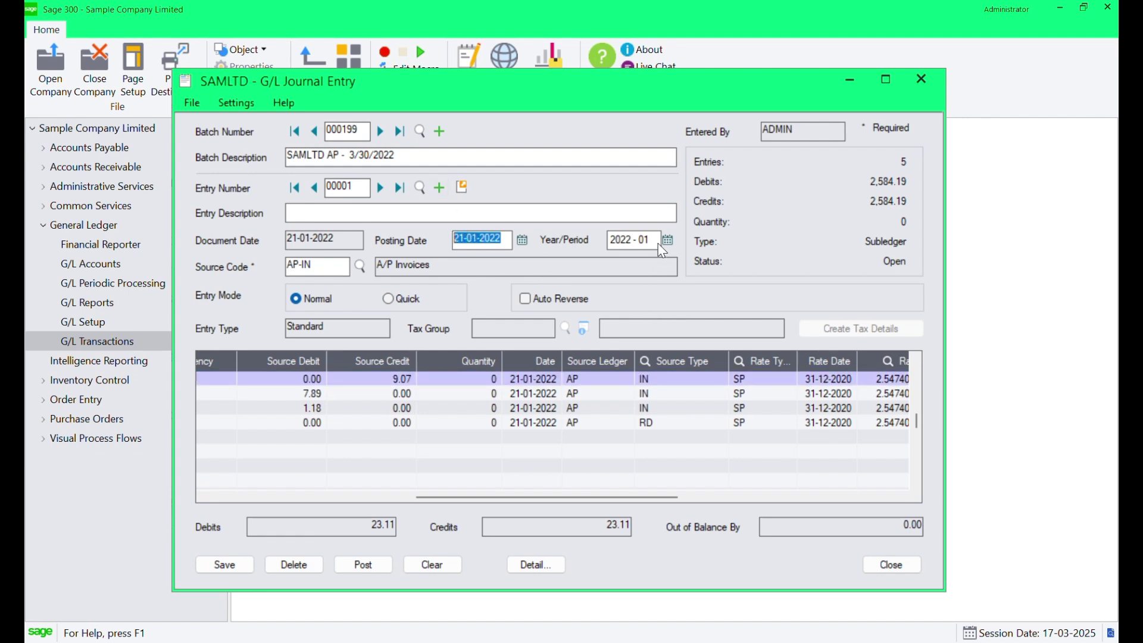
{"action": "left_click", "coordinate": [639, 240]}
{"action": "left_click_drag", "start_coordinate": [333, 272], "coordinate": [286, 266]}
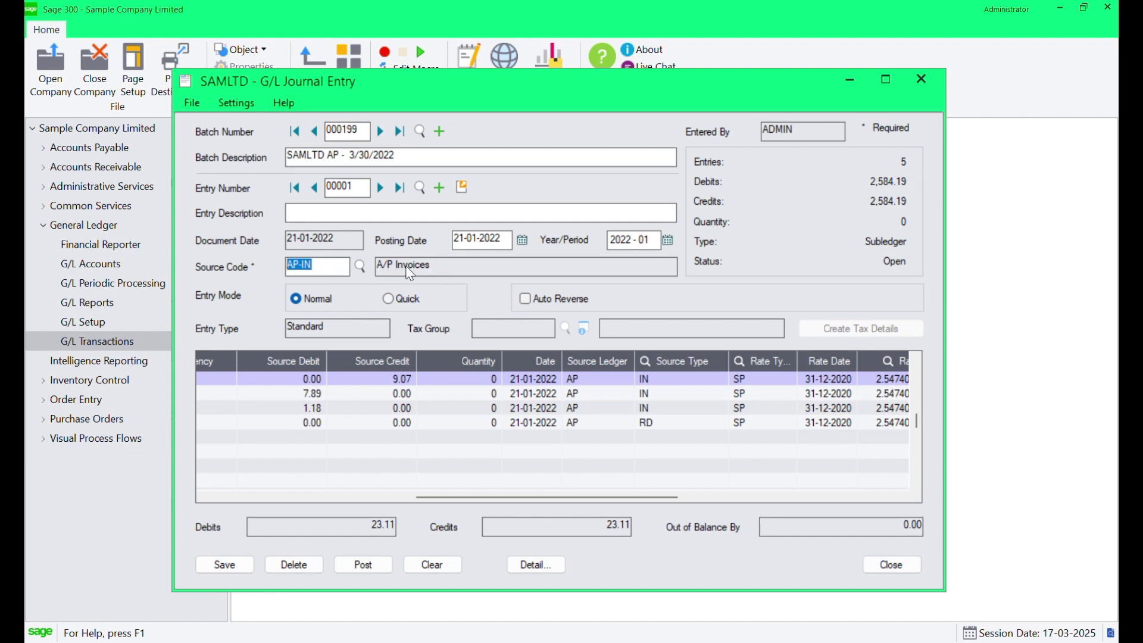
{"action": "left_click", "coordinate": [337, 265]}
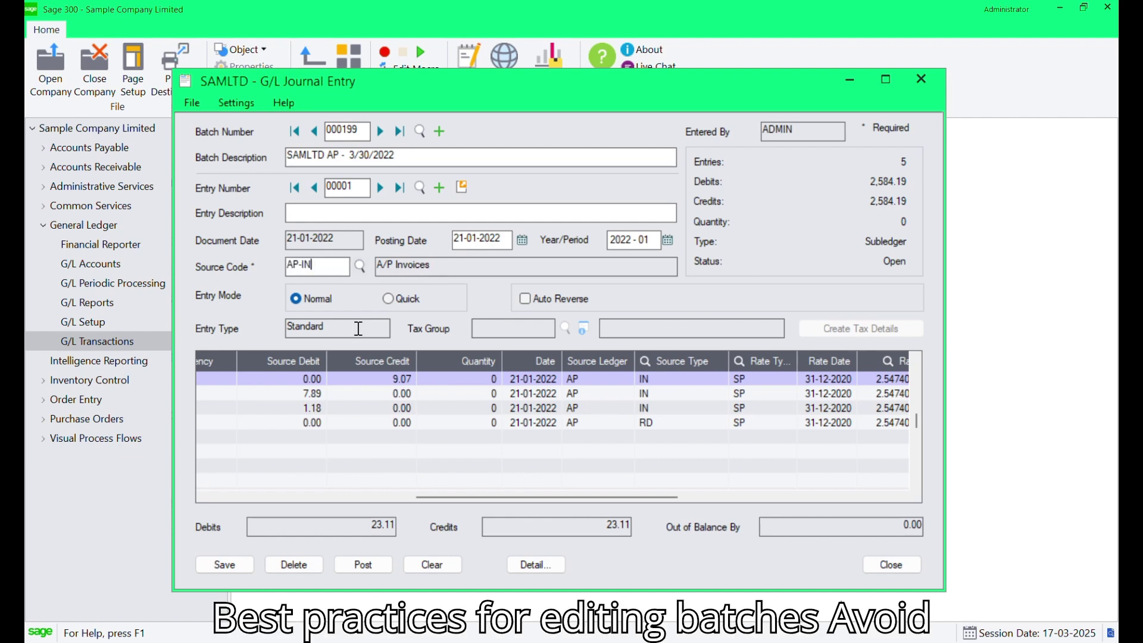
Step: Examine the entry's detail lines across the account, debit and credit columns, along with the source code
{"action": "left_click", "coordinate": [359, 441]}
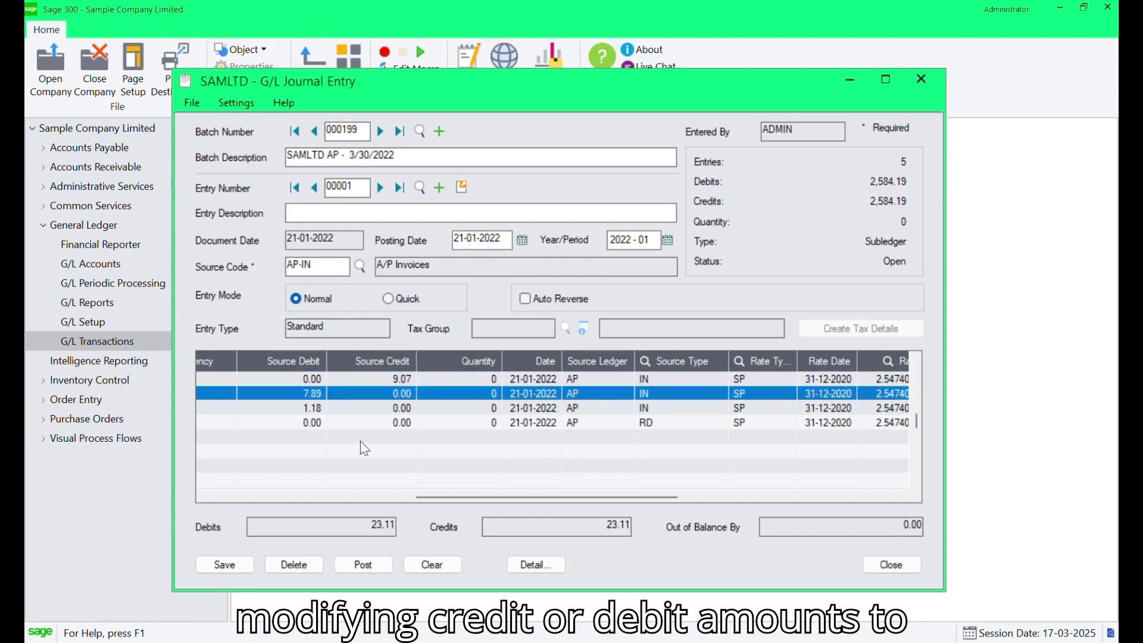
{"action": "left_click_drag", "start_coordinate": [441, 495], "coordinate": [213, 493]}
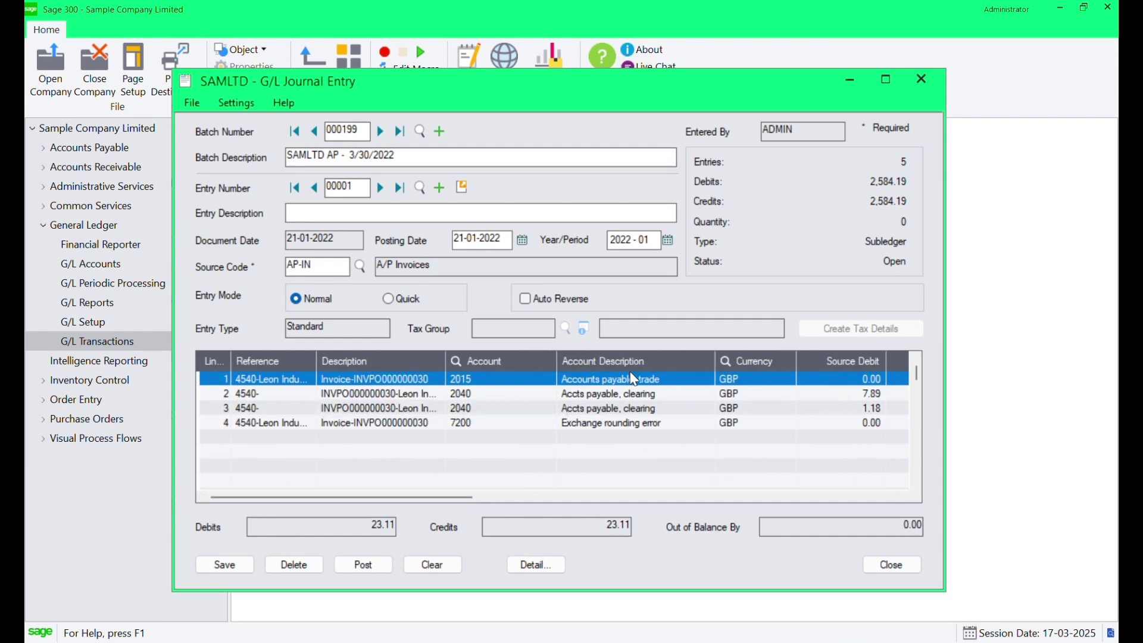
{"action": "left_click_drag", "start_coordinate": [369, 498], "coordinate": [509, 499]}
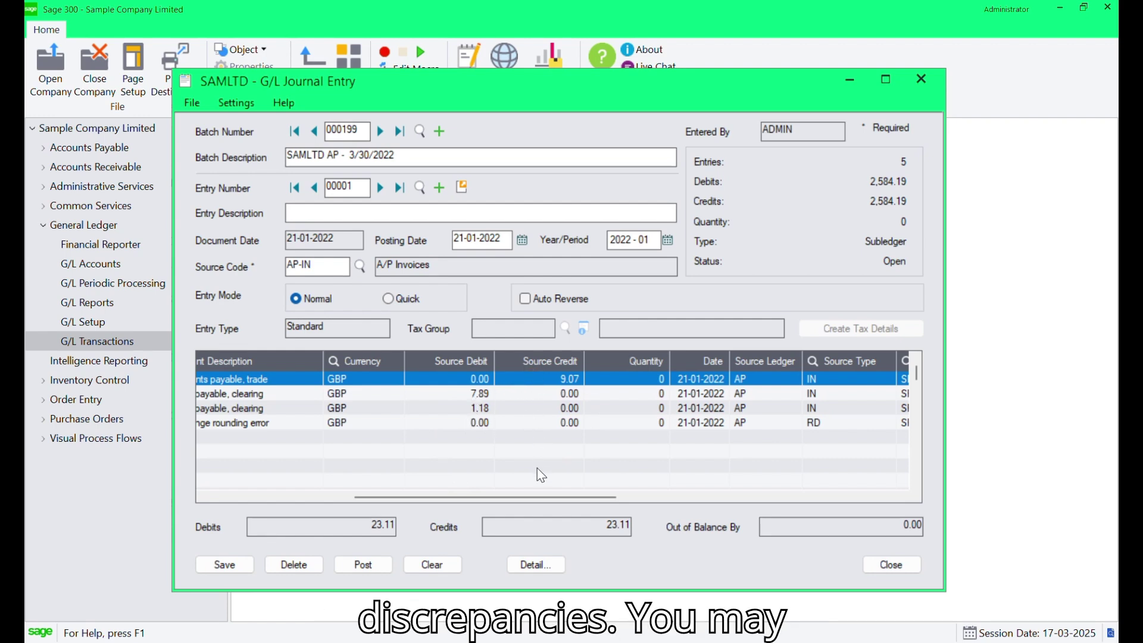
{"action": "left_click_drag", "start_coordinate": [531, 494], "coordinate": [376, 502]}
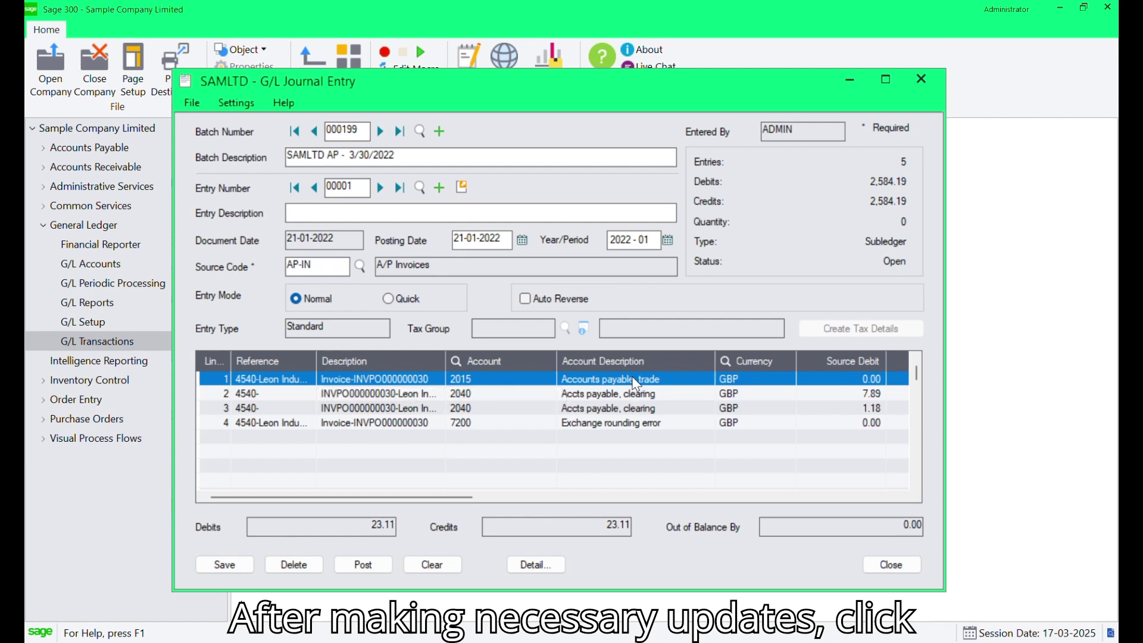
{"action": "left_click_drag", "start_coordinate": [331, 264], "coordinate": [285, 264]}
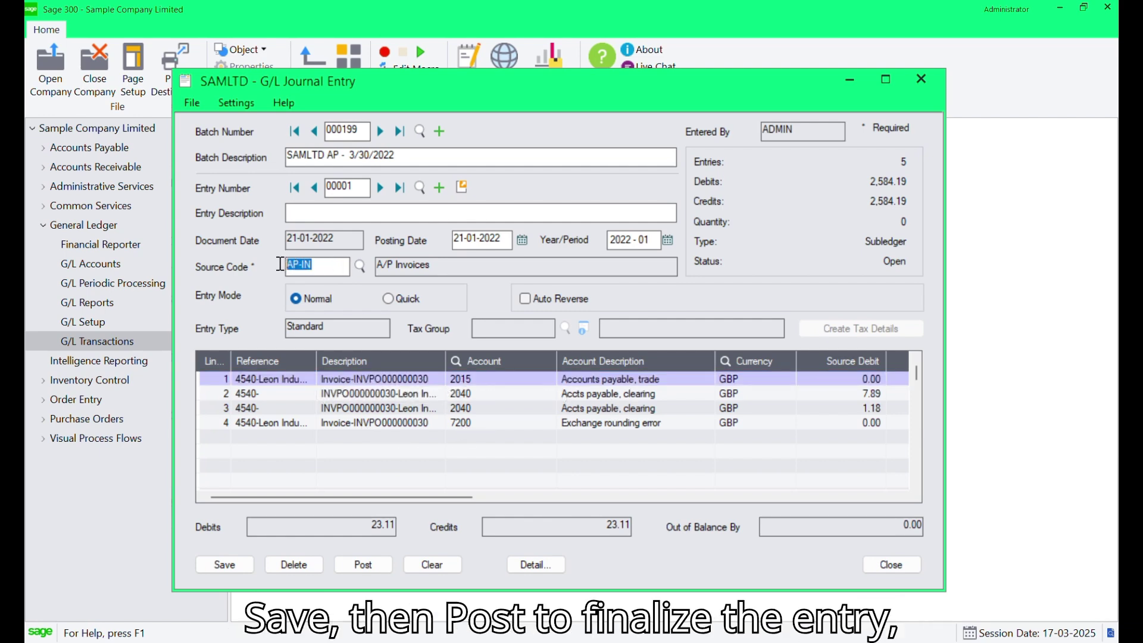
{"action": "left_click", "coordinate": [607, 447]}
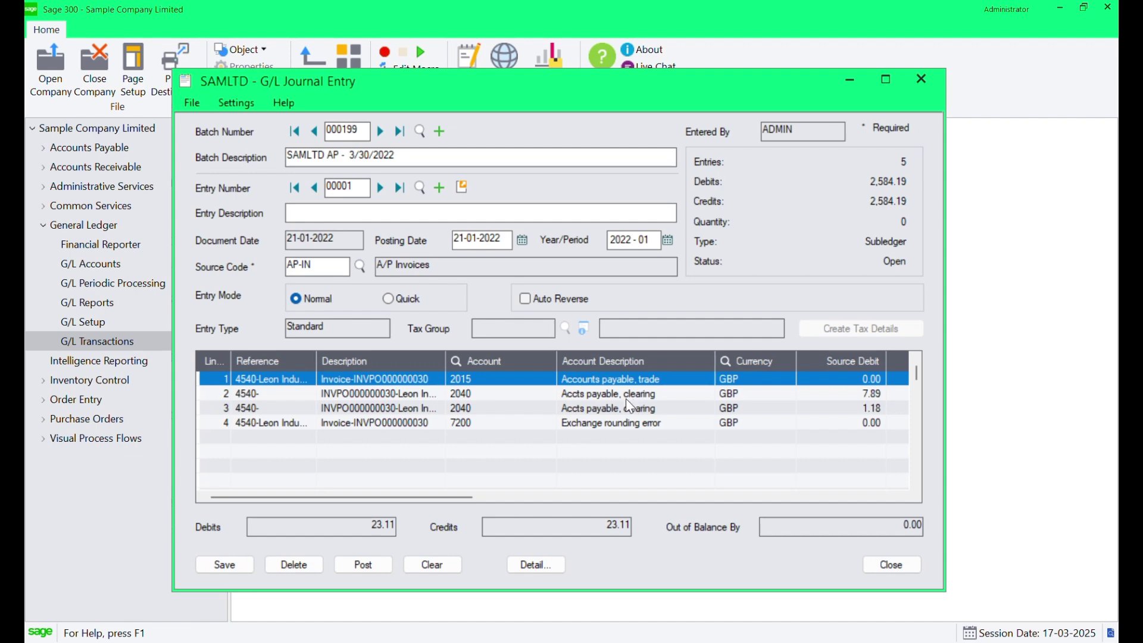
Step: Widen the Description and Reference columns of the detail lines so their full text fits, and close the journal entry
{"action": "left_click_drag", "start_coordinate": [445, 360], "coordinate": [570, 358]}
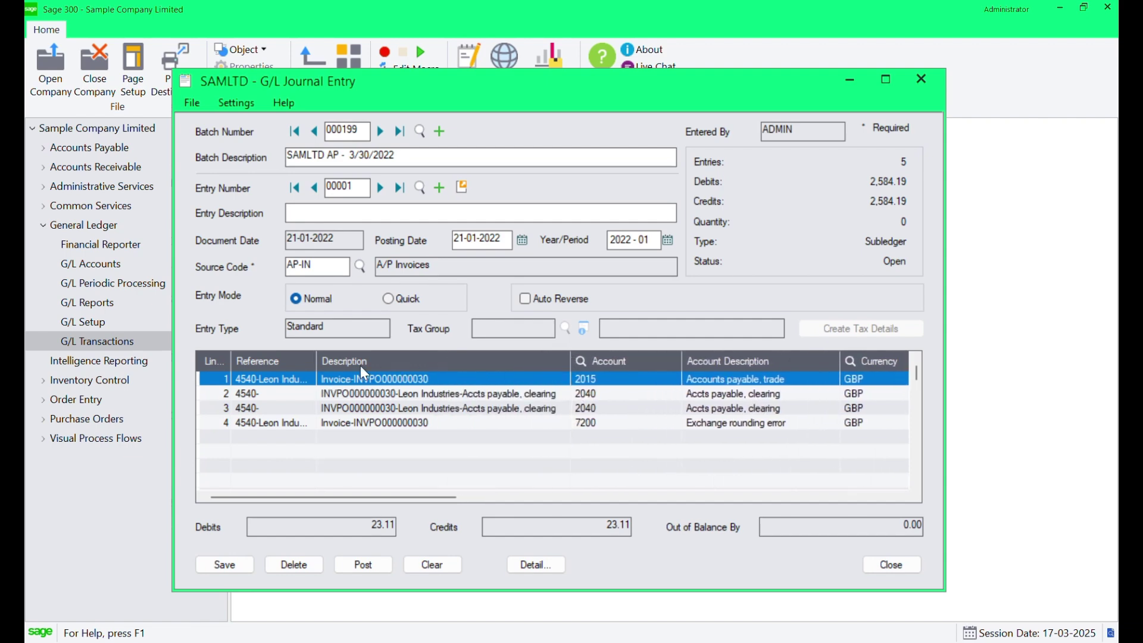
{"action": "left_click_drag", "start_coordinate": [315, 364], "coordinate": [352, 363]}
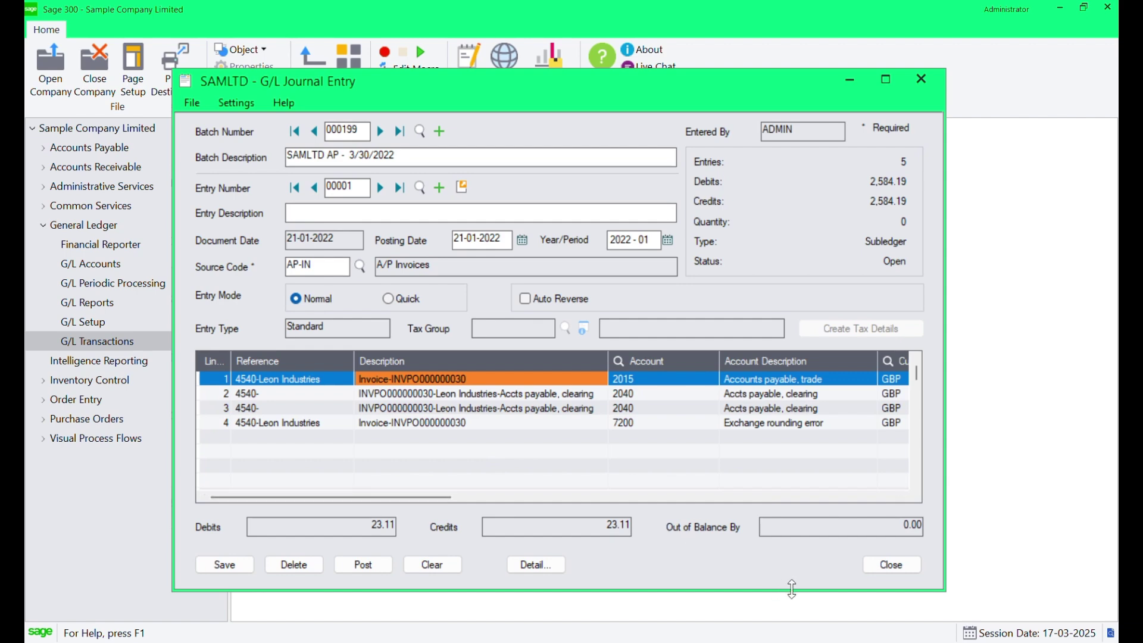
{"action": "left_click", "coordinate": [905, 562]}
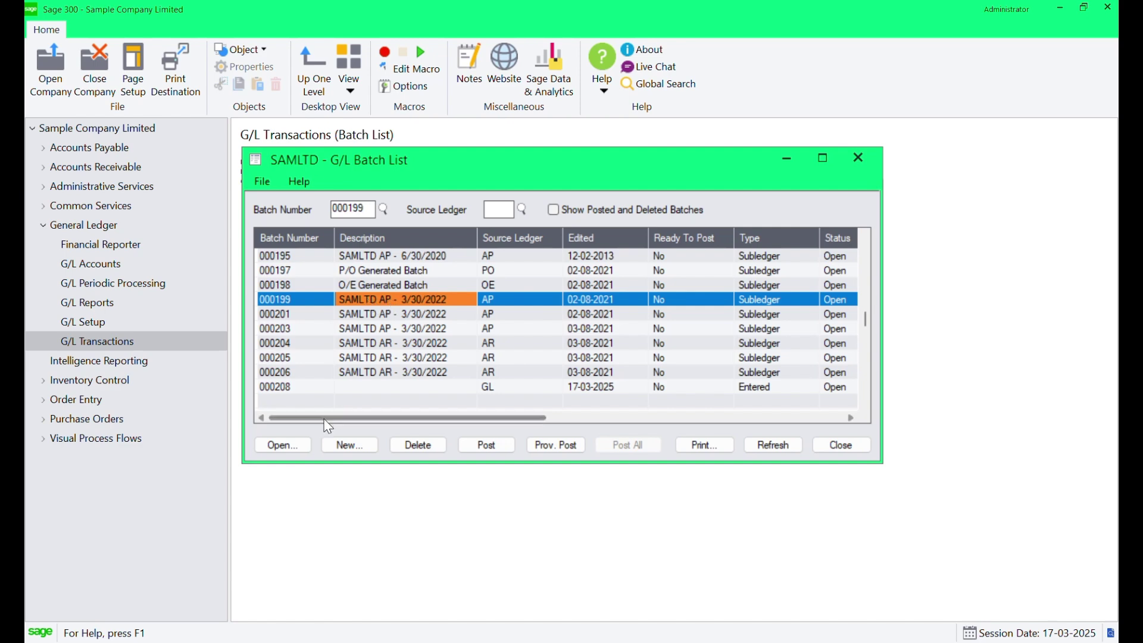
Step: Reopen batch 000199 from the batch list for viewing and close its journal entry again
{"action": "left_click", "coordinate": [278, 446]}
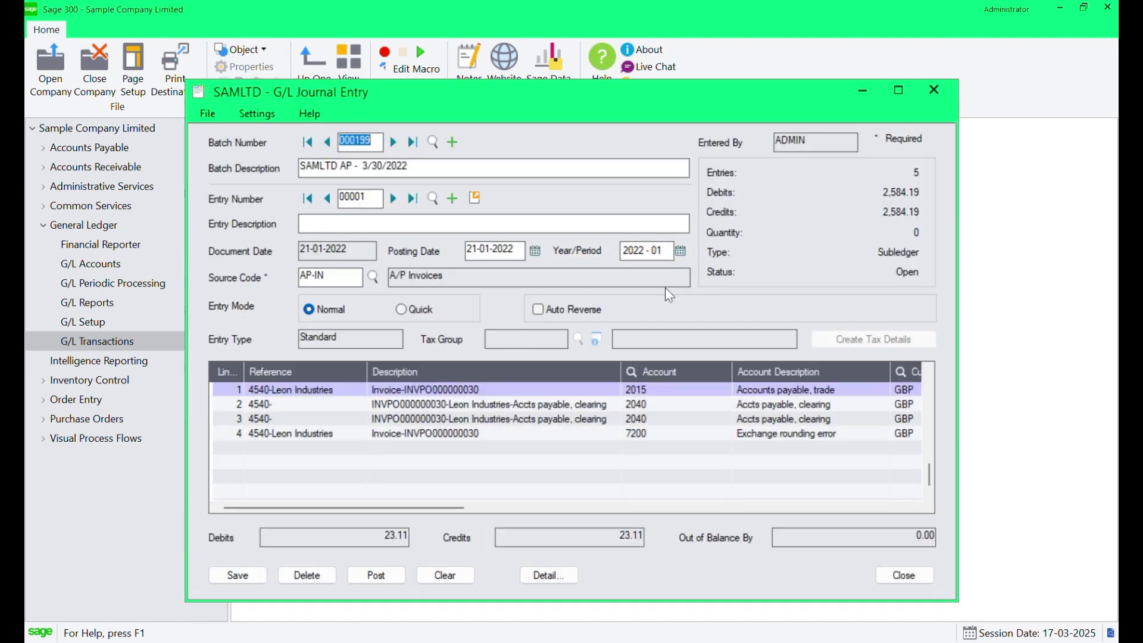
{"action": "left_click", "coordinate": [937, 90]}
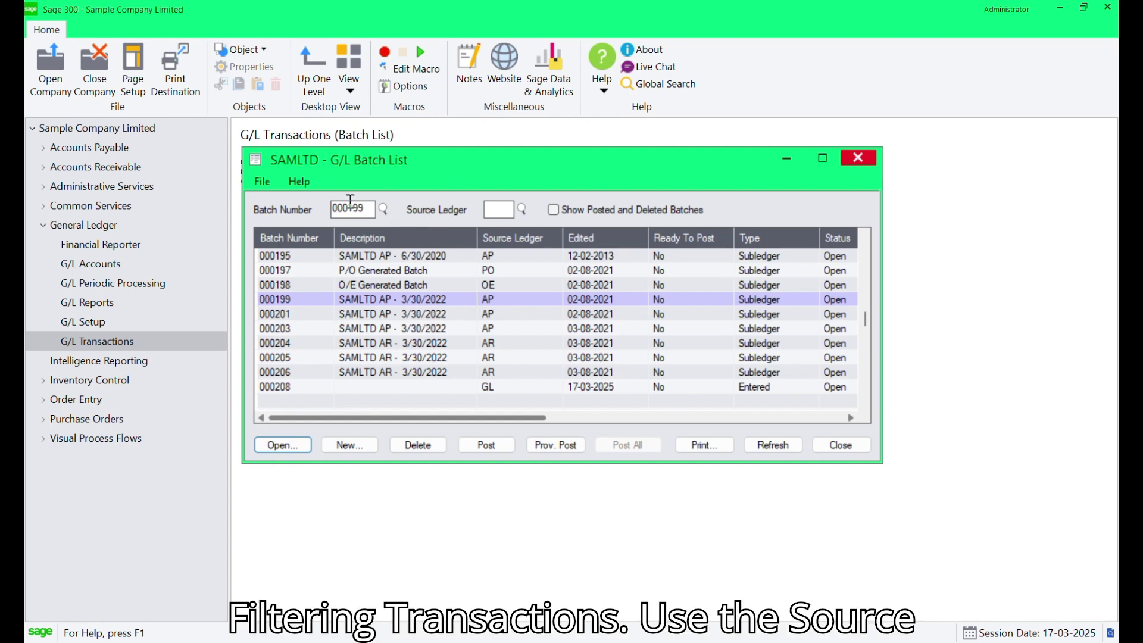
Step: Filter the batch list by source ledger AR
{"action": "left_click", "coordinate": [505, 211]}
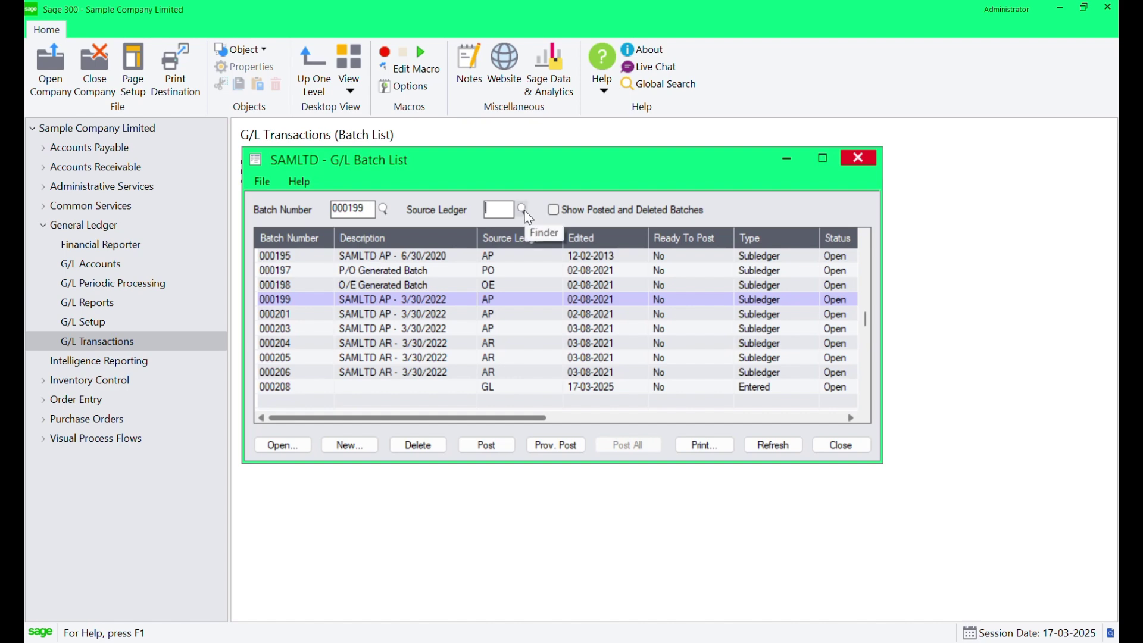
{"action": "type", "text": "AR"}
{"action": "key", "text": "Return"}
{"action": "key", "text": "Tab"}
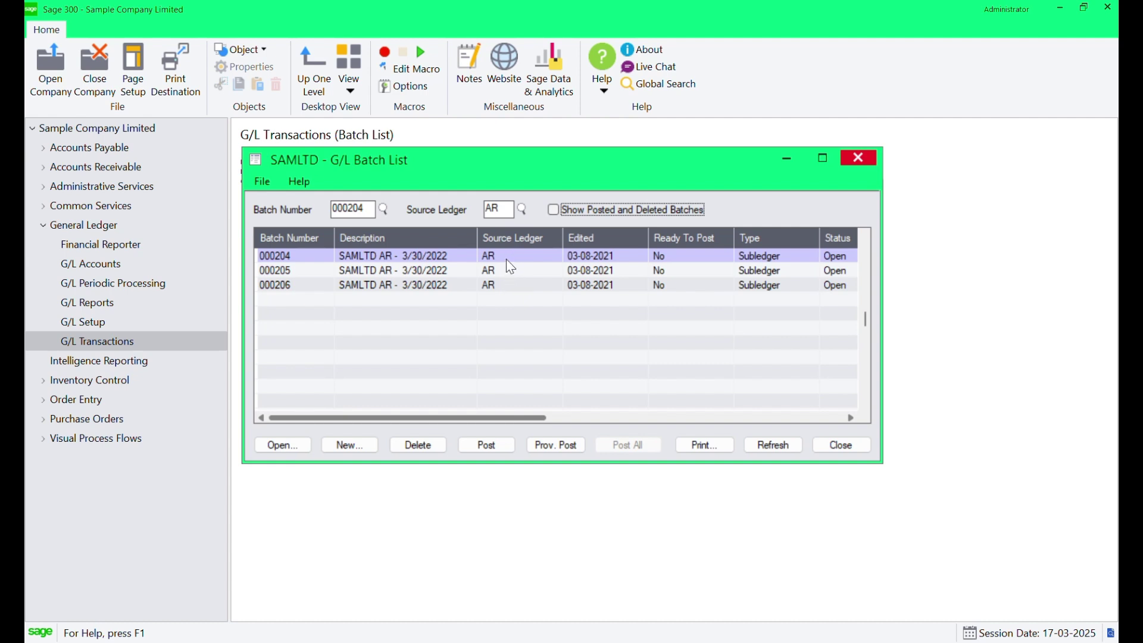
Step: Clear the source ledger filter to list the batches of all ledgers
{"action": "left_click", "coordinate": [505, 208]}
{"action": "key", "text": "BackSpace"}
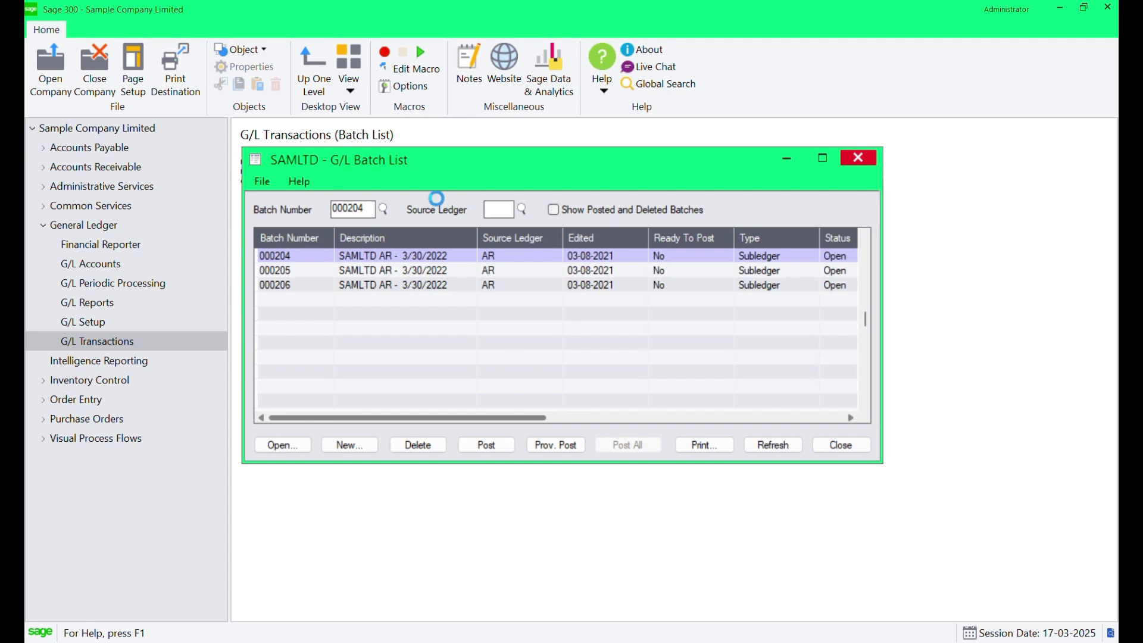
{"action": "key", "text": "Tab"}
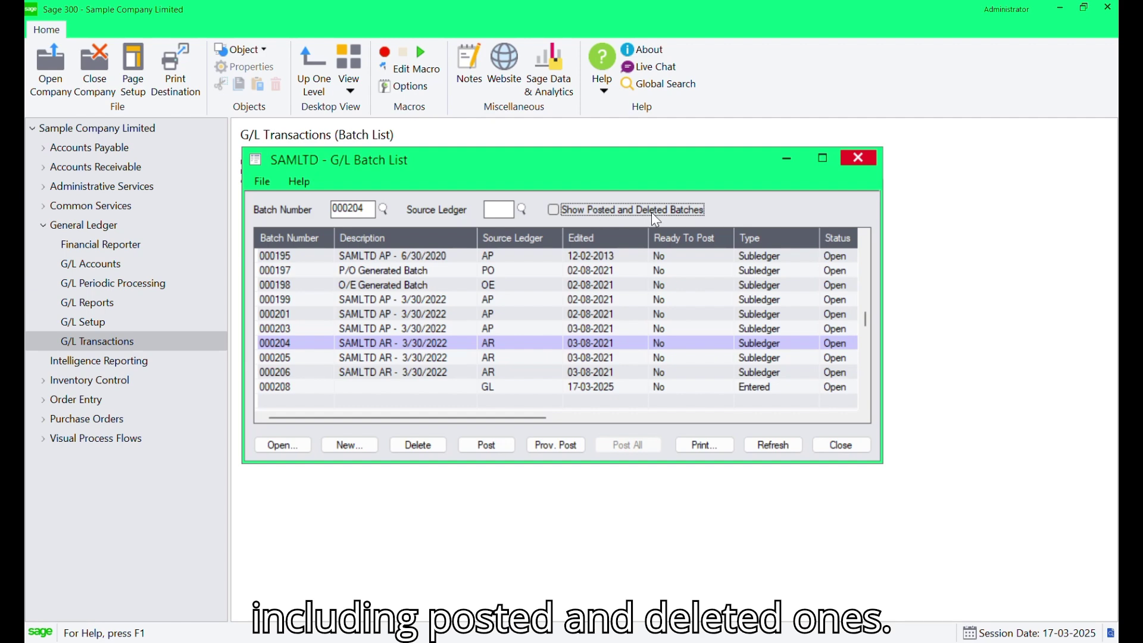
Step: Include posted and deleted batches in the list and enlarge the batch list window to show more rows and columns
{"action": "left_click", "coordinate": [552, 209]}
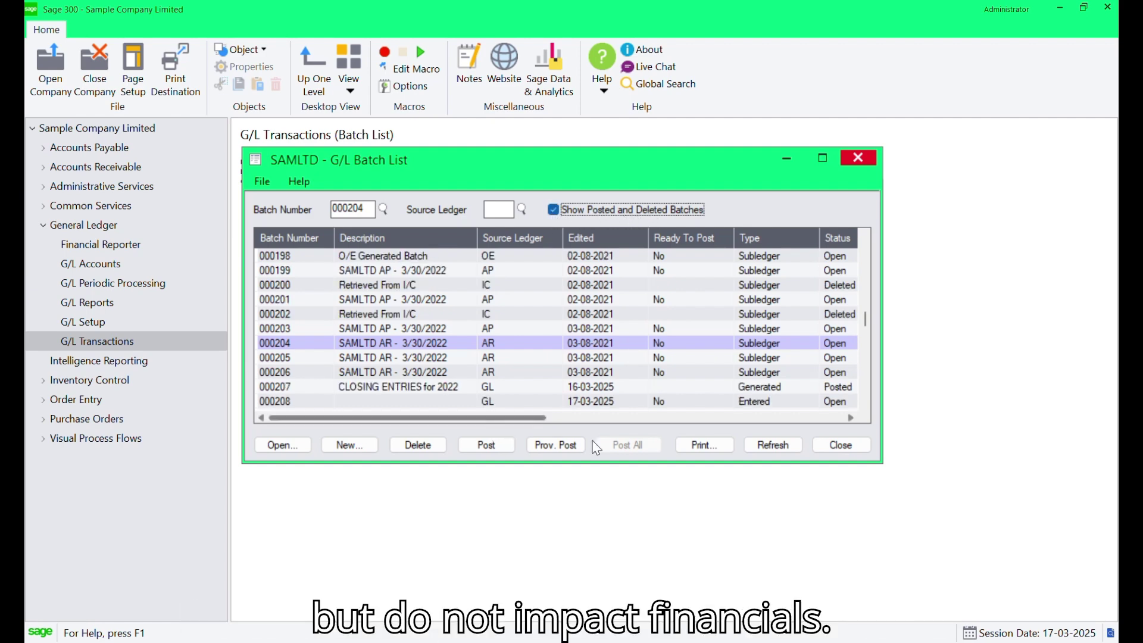
{"action": "left_click_drag", "start_coordinate": [868, 463], "coordinate": [867, 586]}
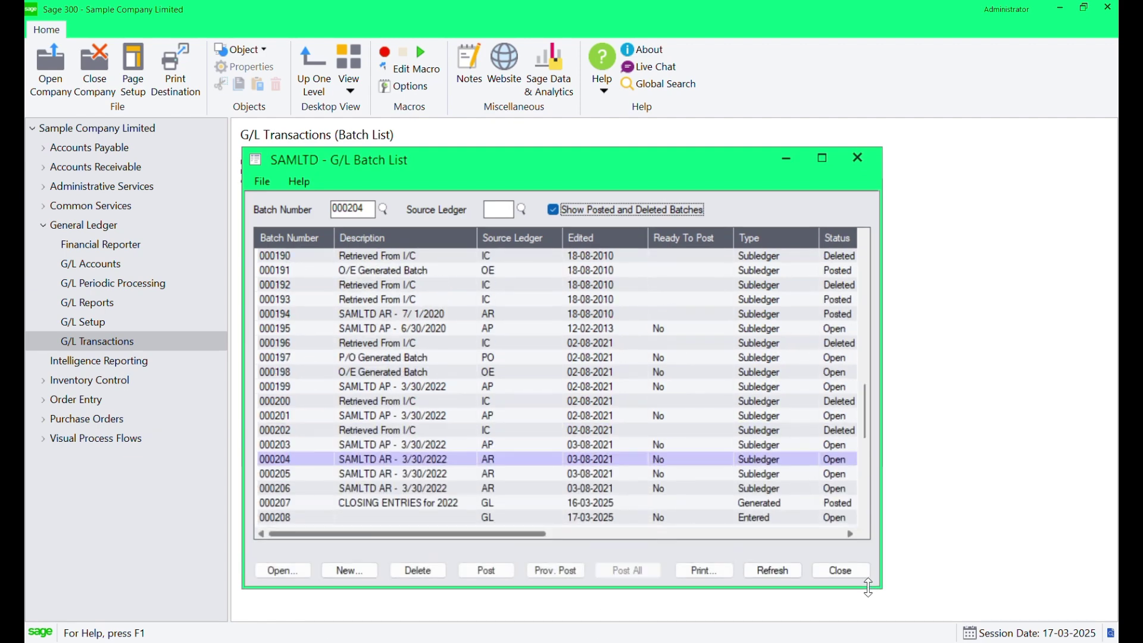
{"action": "left_click_drag", "start_coordinate": [881, 440], "coordinate": [980, 440]}
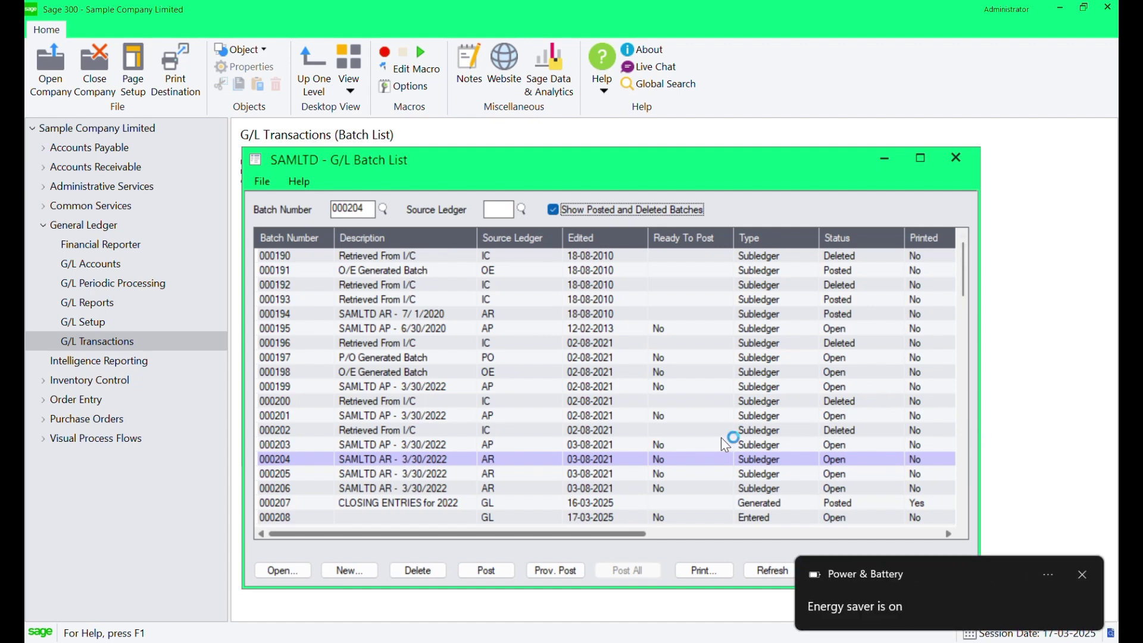
{"action": "left_click", "coordinate": [1082, 573]}
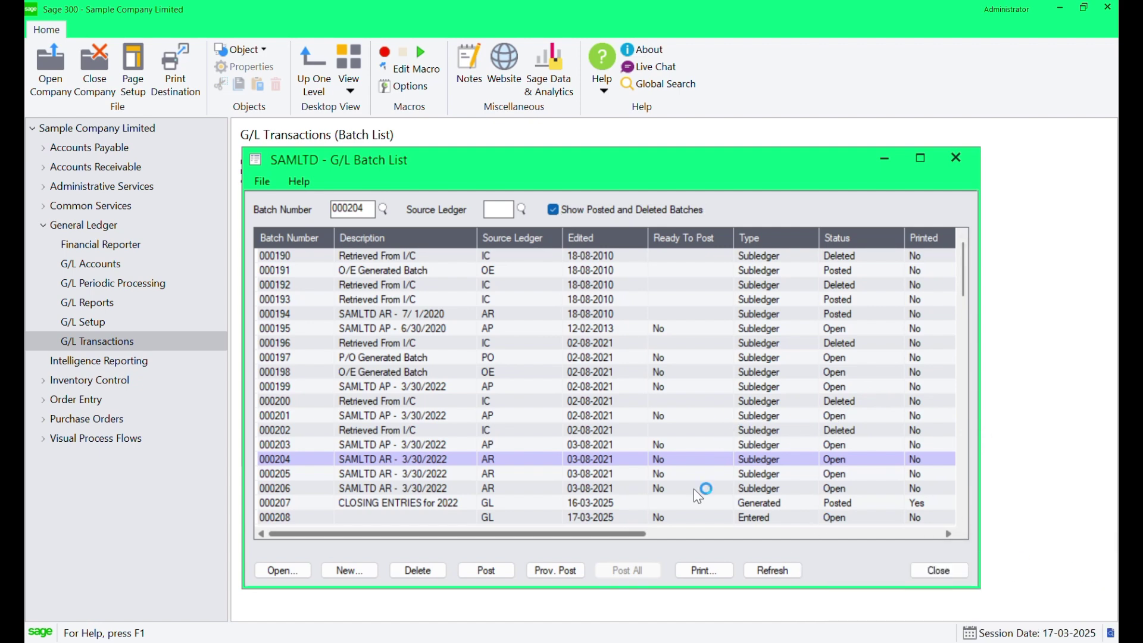
{"action": "mouse_move", "coordinate": [602, 533]}
{"action": "left_mouse_down"}
{"action": "mouse_move", "coordinate": [584, 533]}
{"action": "mouse_move", "coordinate": [624, 535]}
{"action": "left_mouse_up"}
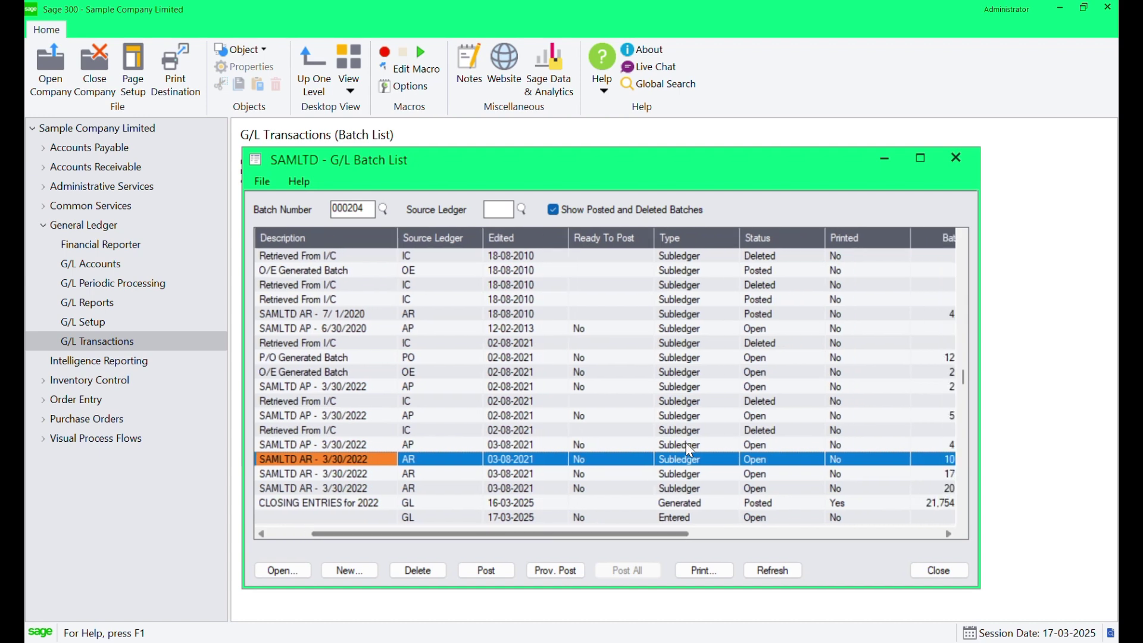
Step: Check the status of the first deleted and posted batches, and exclude posted and deleted batches from the list again
{"action": "left_click", "coordinate": [768, 271]}
{"action": "left_click", "coordinate": [773, 255]}
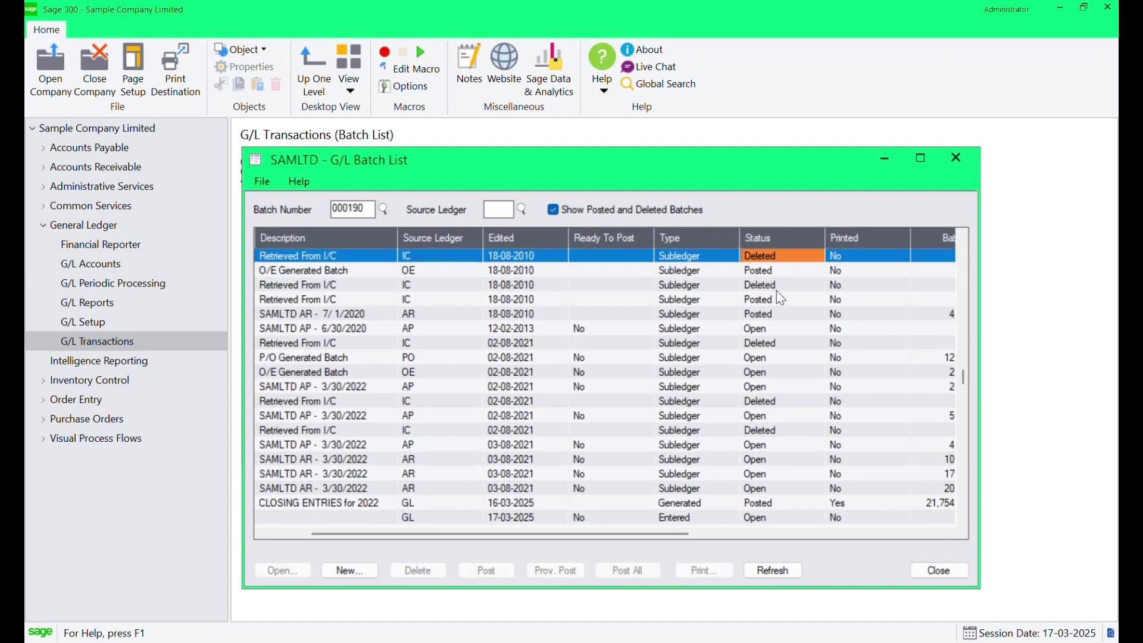
{"action": "left_click", "coordinate": [770, 273]}
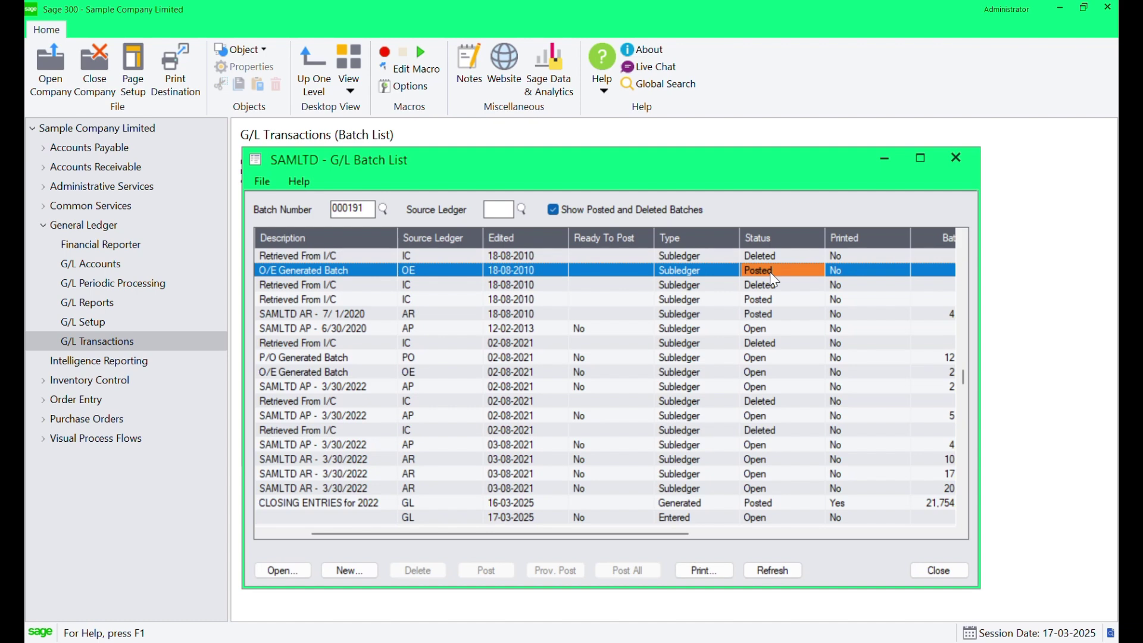
{"action": "left_click", "coordinate": [583, 214]}
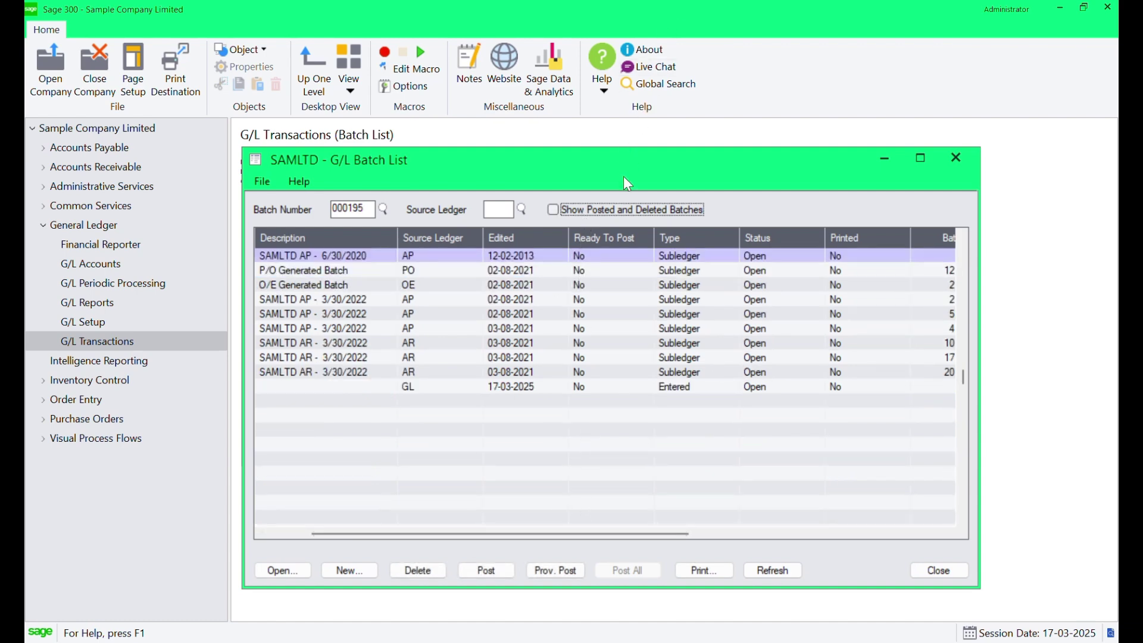
Step: Move the batch list window higher and select batch 000208 to check its source ledger
{"action": "left_click_drag", "start_coordinate": [598, 167], "coordinate": [580, 120]}
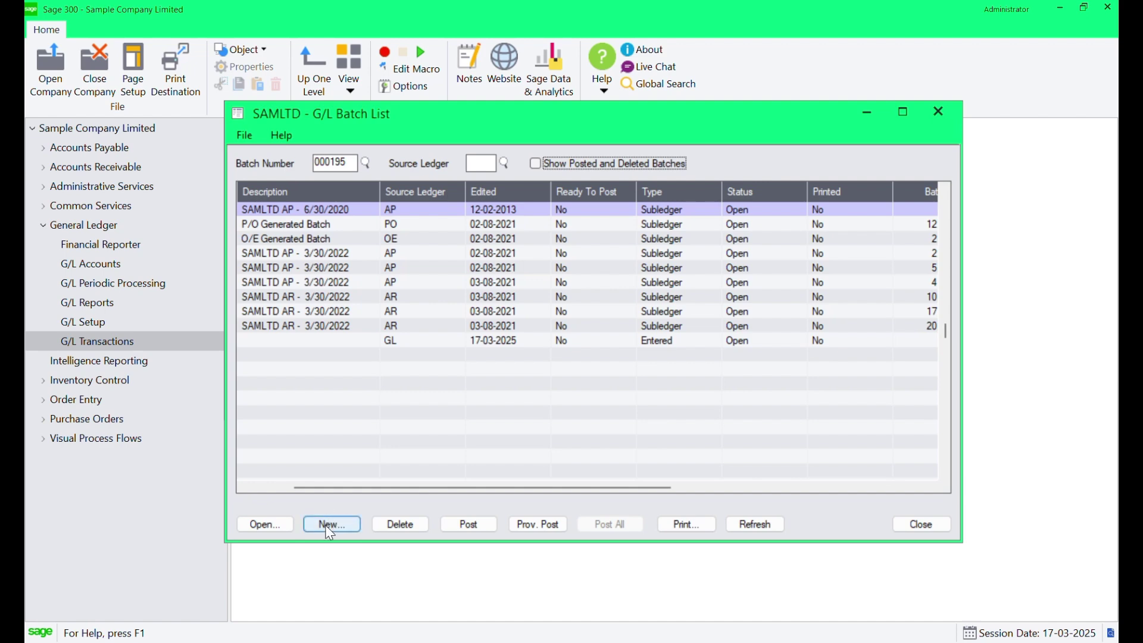
{"action": "left_click_drag", "start_coordinate": [381, 489], "coordinate": [299, 491]}
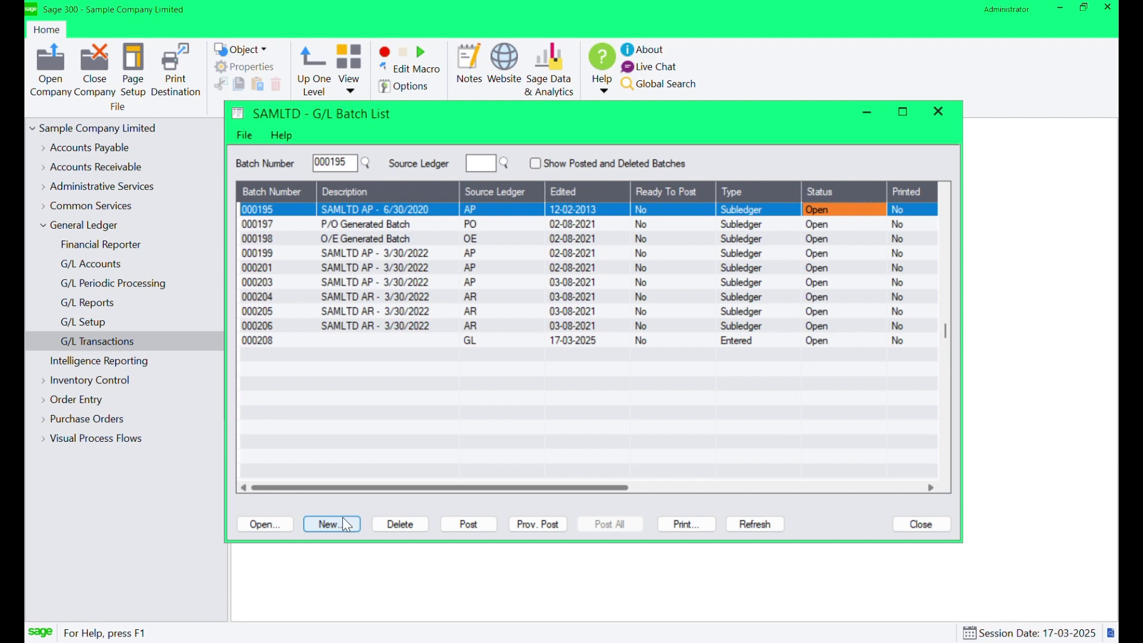
{"action": "left_click", "coordinate": [277, 342]}
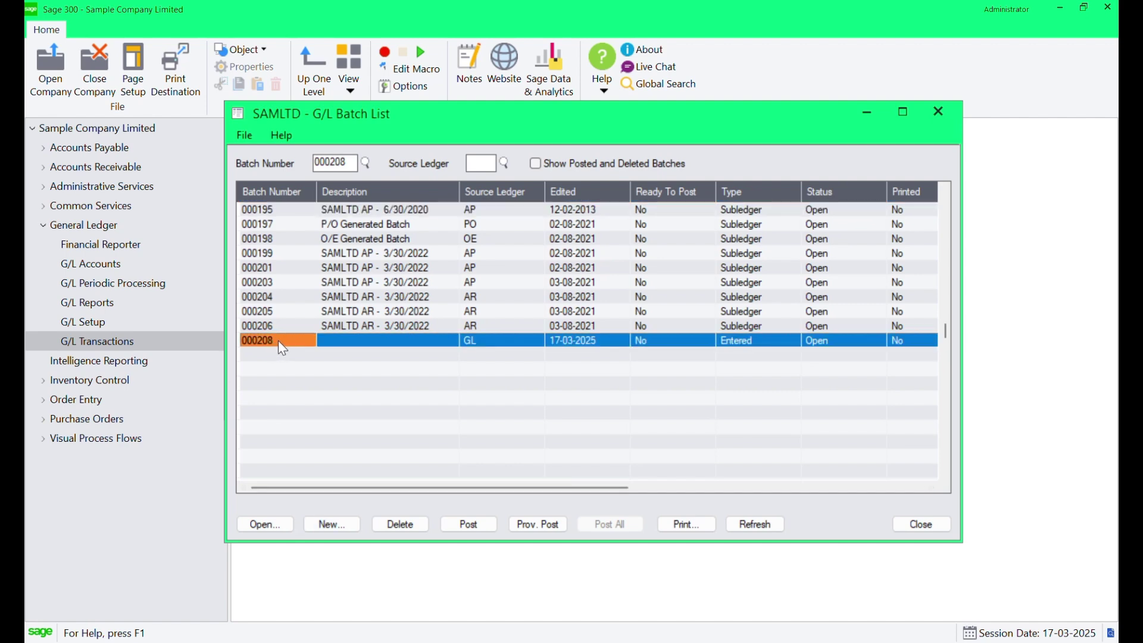
{"action": "left_click", "coordinate": [482, 348]}
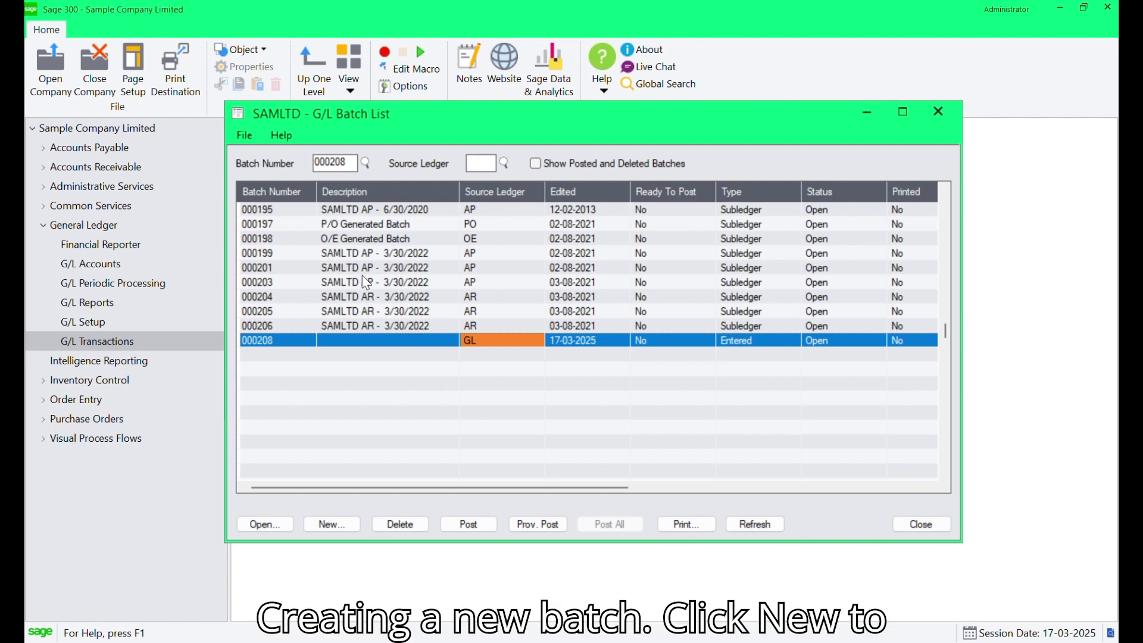
Step: Create a new journal entry batch, review its document date, posting date and source code, and close the entry form
{"action": "left_click", "coordinate": [335, 524]}
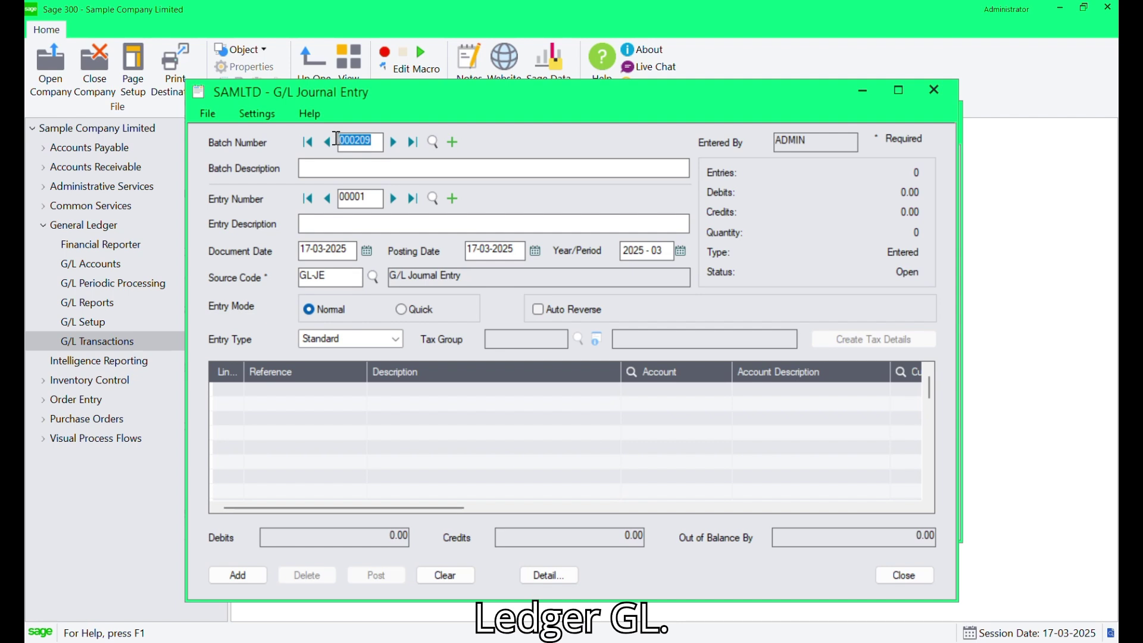
{"action": "left_click_drag", "start_coordinate": [349, 252], "coordinate": [294, 253]}
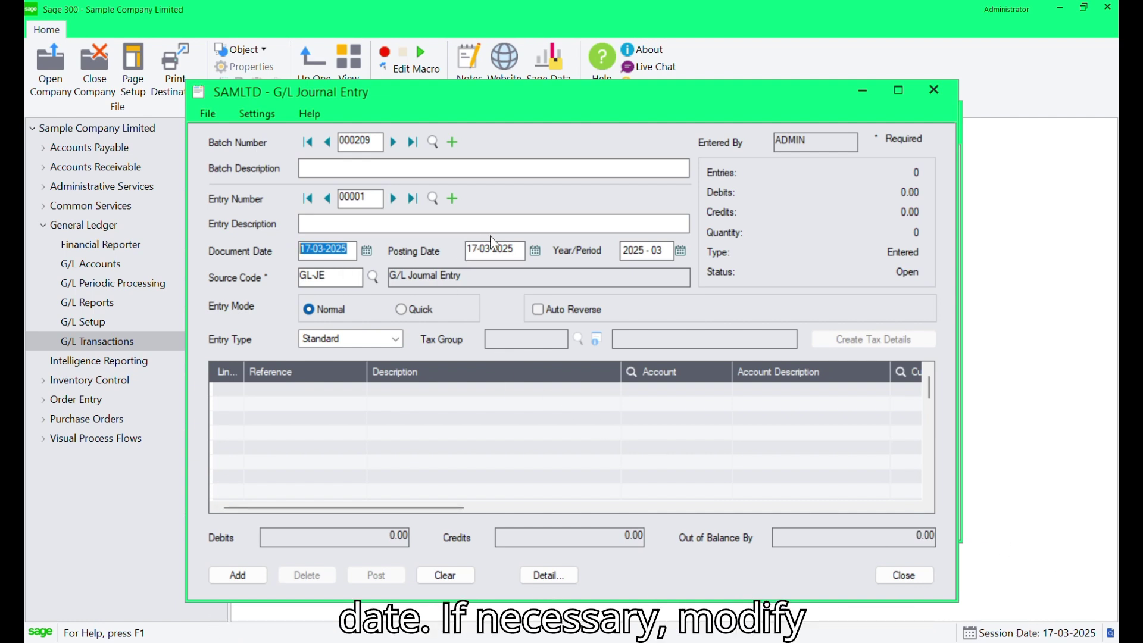
{"action": "left_click_drag", "start_coordinate": [519, 248], "coordinate": [471, 249]}
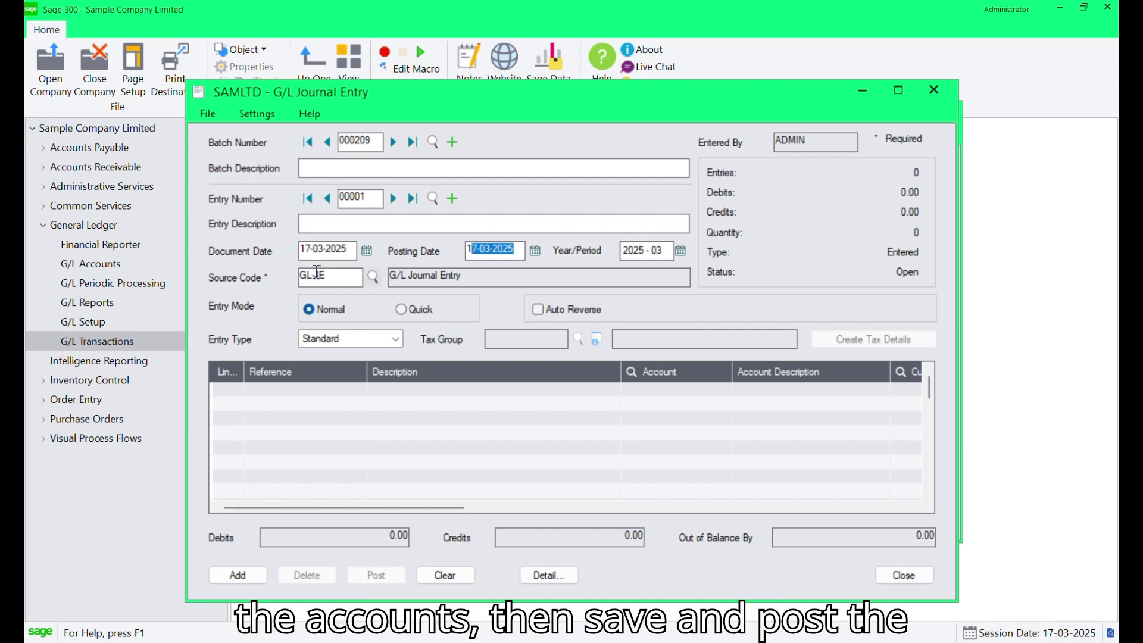
{"action": "left_click", "coordinate": [340, 278]}
{"action": "left_click_drag", "start_coordinate": [340, 278], "coordinate": [298, 275]}
{"action": "left_click", "coordinate": [334, 276]}
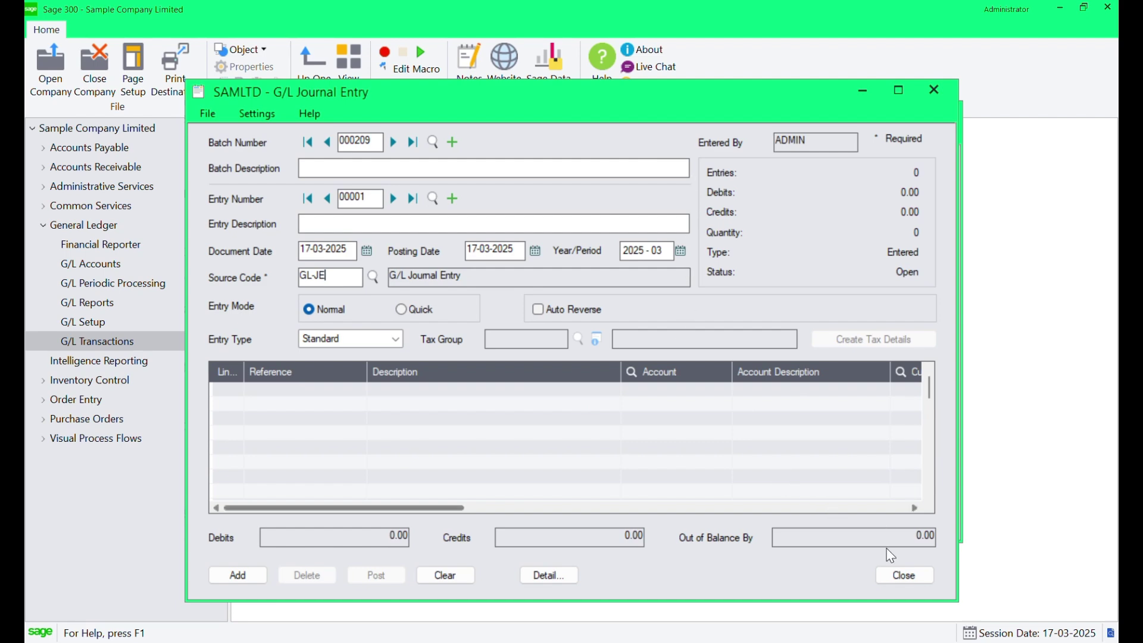
{"action": "left_click", "coordinate": [905, 575]}
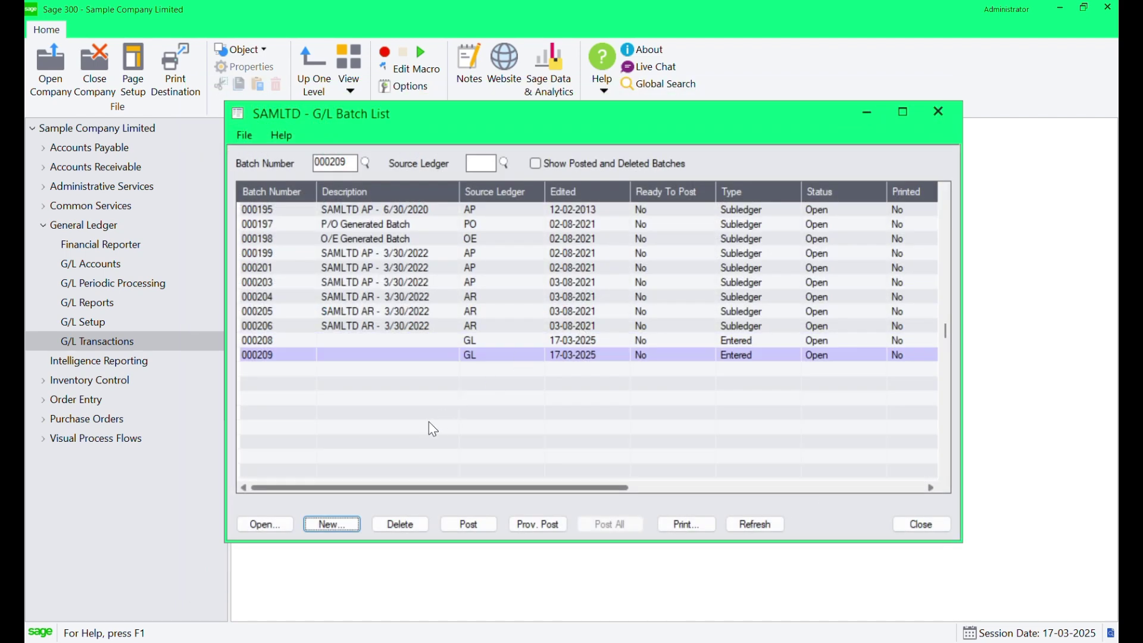
Step: Temporarily include posted and deleted batches to compare deleted batch 000192, then exclude them again and select the new batch 000209
{"action": "left_click", "coordinate": [400, 355]}
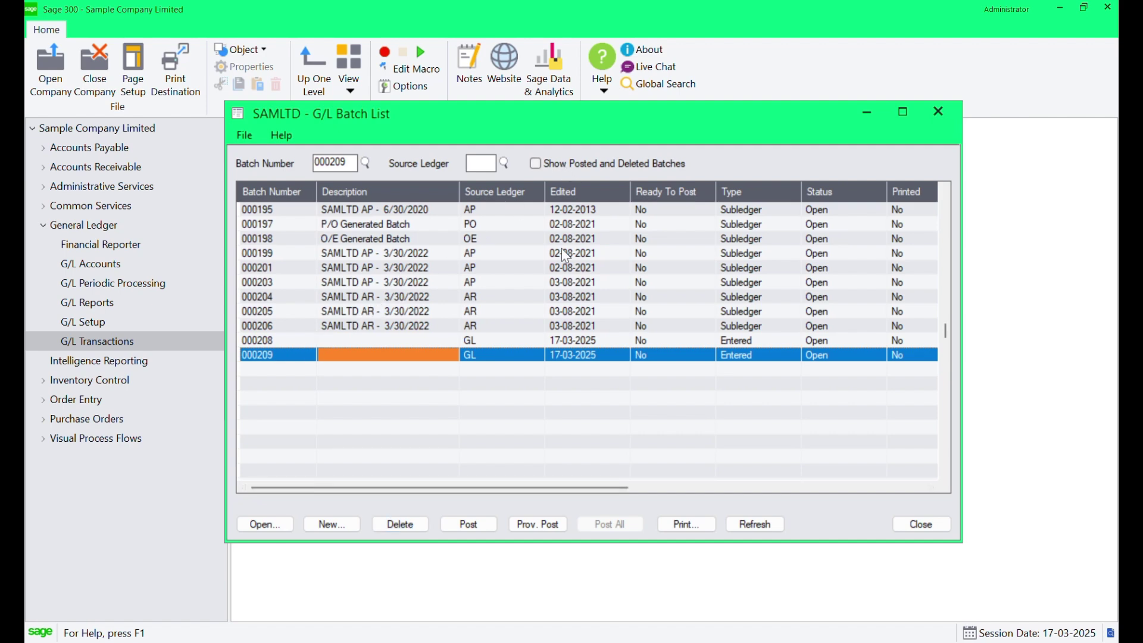
{"action": "left_click", "coordinate": [564, 172]}
{"action": "left_click", "coordinate": [844, 224]}
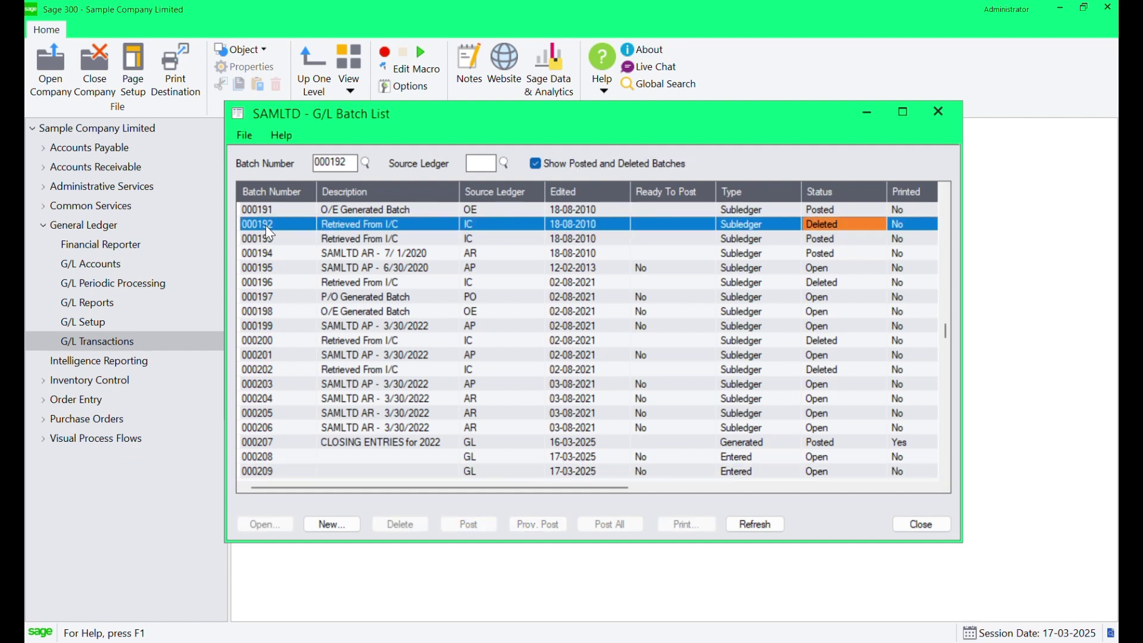
{"action": "left_click", "coordinate": [564, 167]}
{"action": "left_click", "coordinate": [280, 356]}
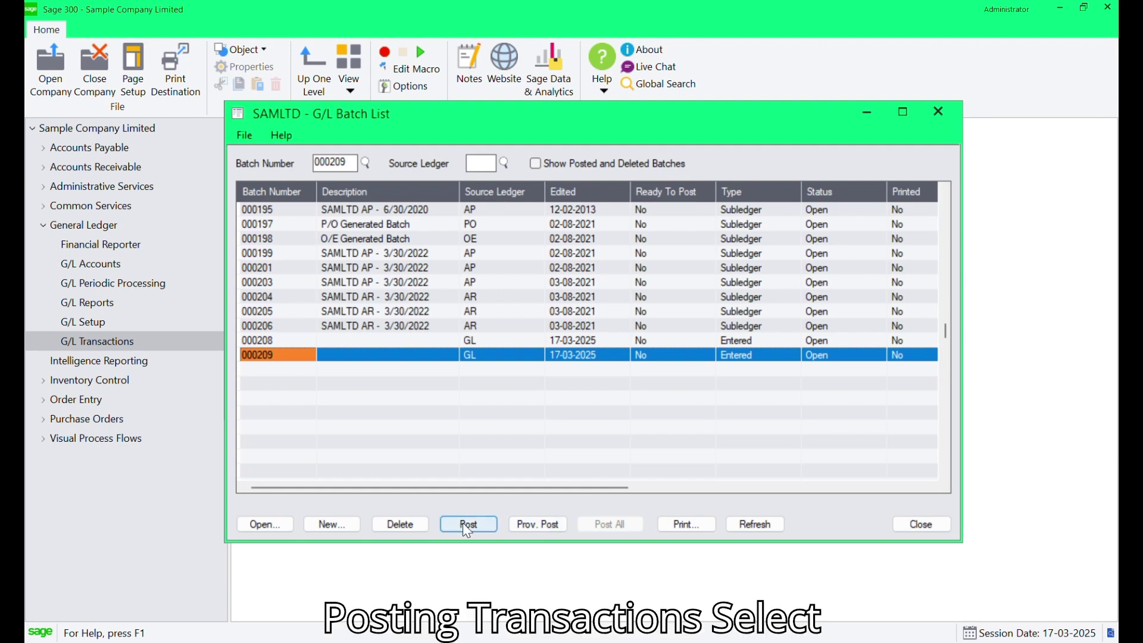
Step: Select batch 000206 and look at its batch total in the further columns of the list
{"action": "left_click", "coordinate": [406, 327]}
{"action": "left_click_drag", "start_coordinate": [424, 486], "coordinate": [532, 493]}
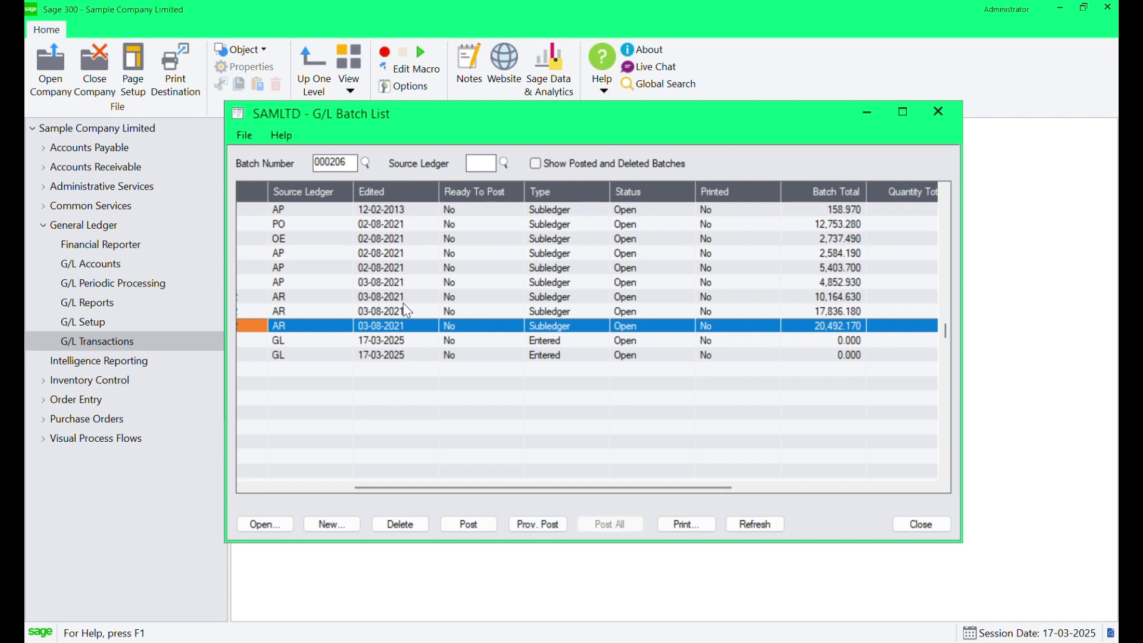
{"action": "left_click_drag", "start_coordinate": [494, 487], "coordinate": [368, 487]}
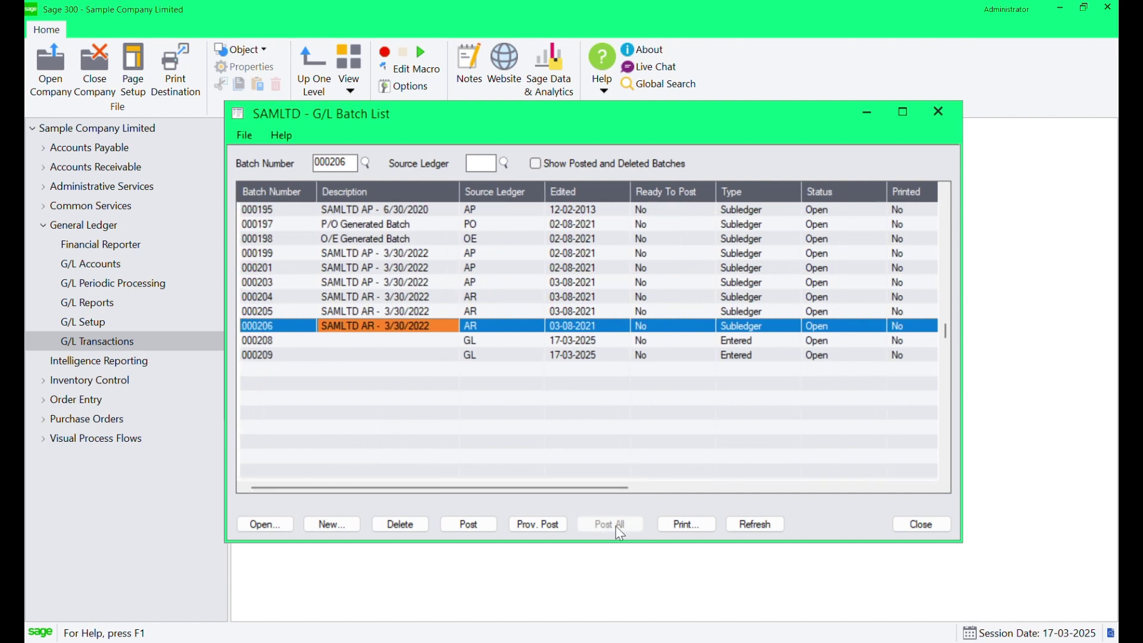
Step: Select batch 000199, print its batch listing report with the default options and read through the entries in the preview
{"action": "left_click", "coordinate": [355, 227]}
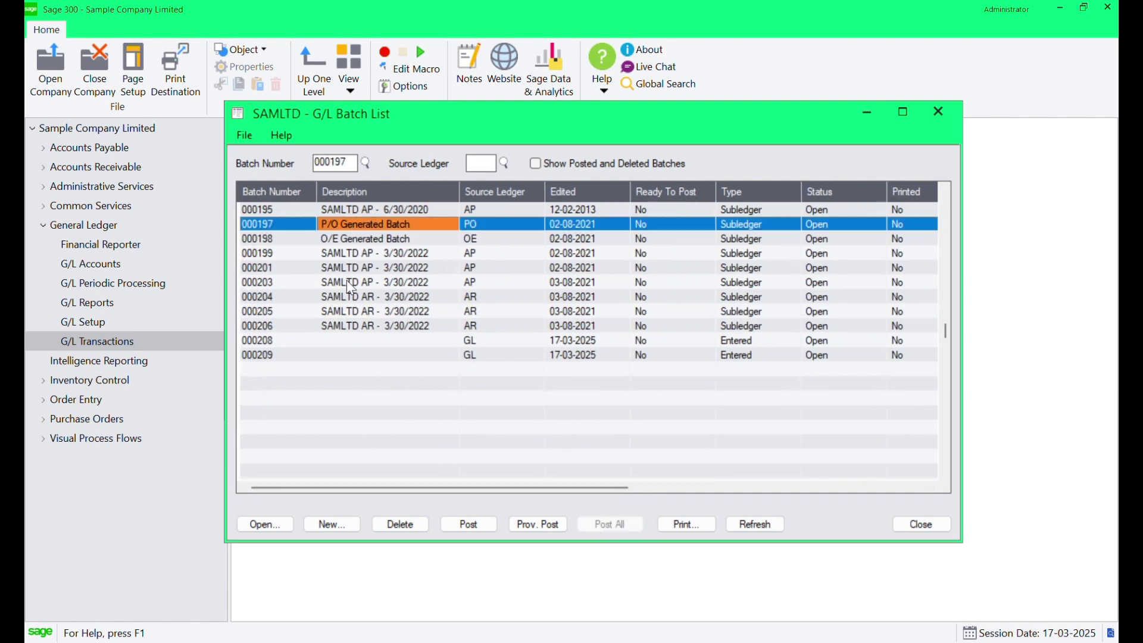
{"action": "left_click", "coordinate": [357, 297]}
{"action": "key", "text": "Up"}
{"action": "key", "text": "Up"}
{"action": "key", "text": "Up"}
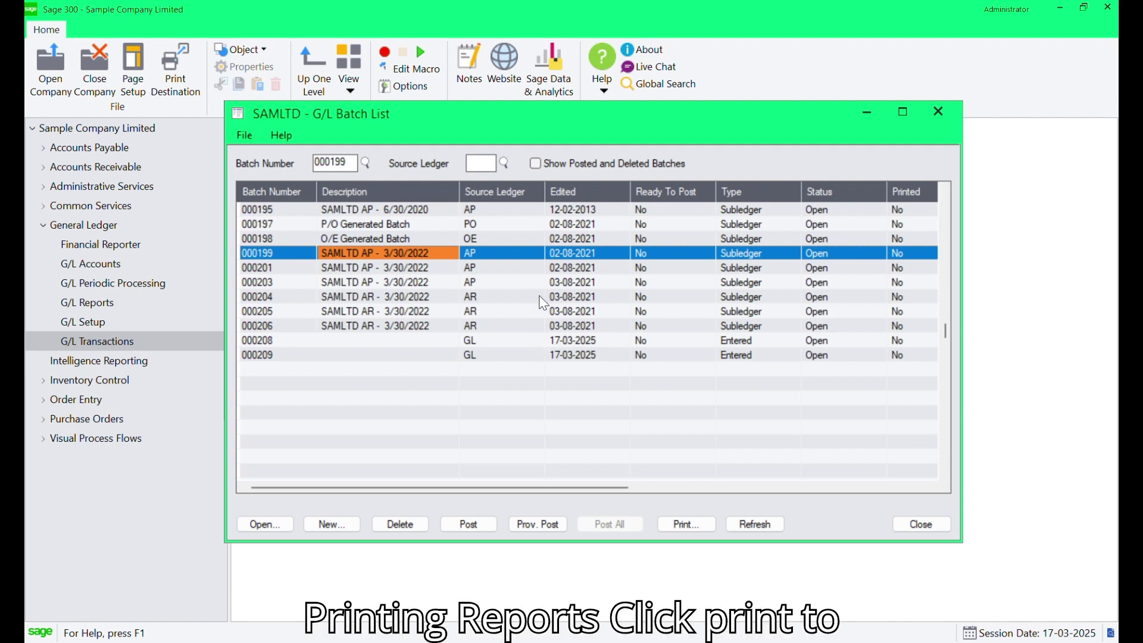
{"action": "left_click", "coordinate": [687, 525]}
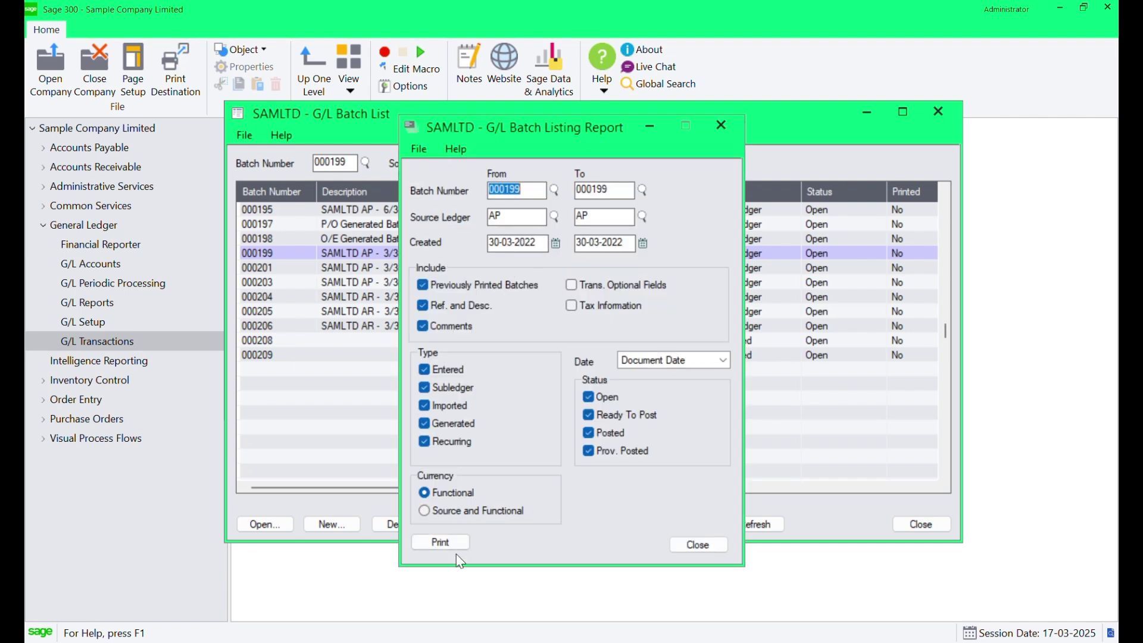
{"action": "left_click", "coordinate": [453, 543]}
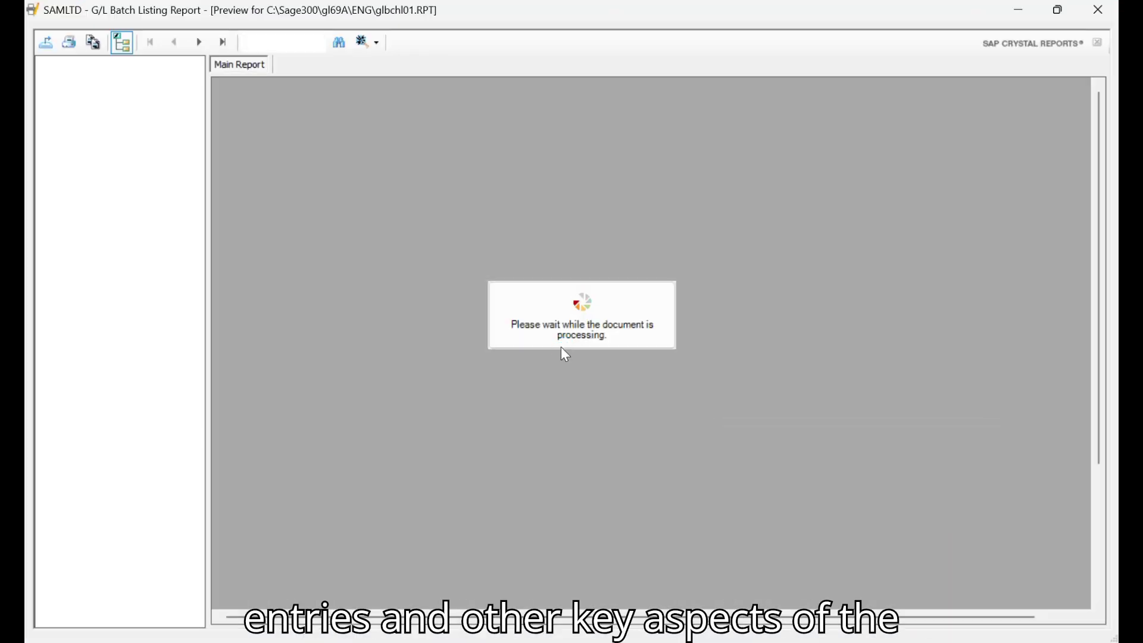
{"action": "scroll", "coordinate": [564, 366], "scroll_direction": "down", "scroll_amount": 3}
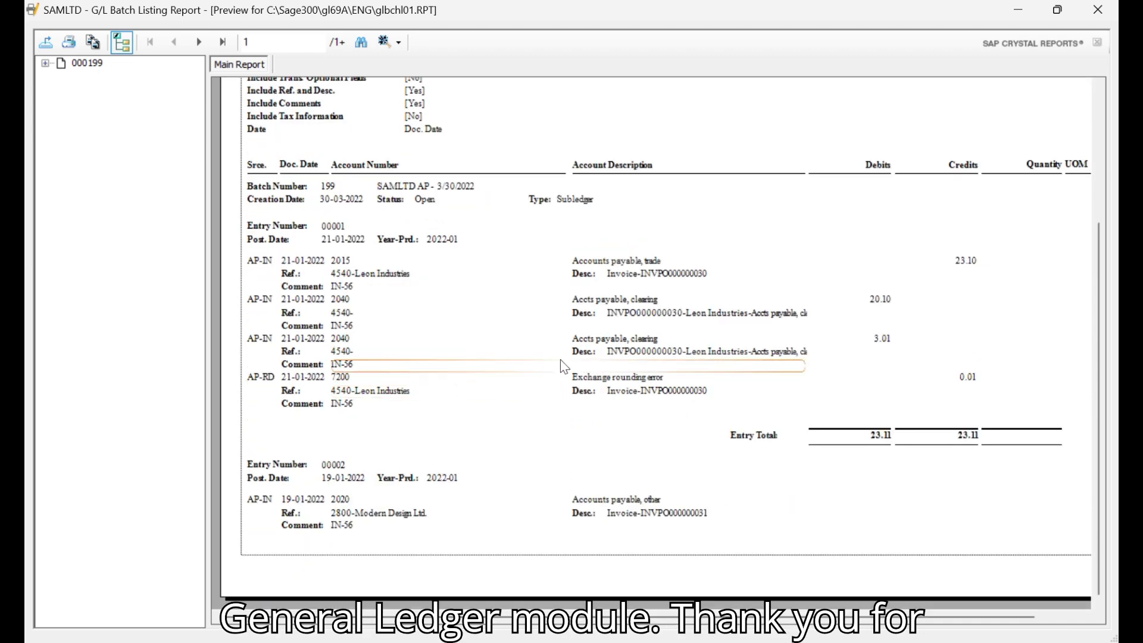
{"action": "scroll", "coordinate": [492, 327], "scroll_direction": "up", "scroll_amount": 3}
{"action": "scroll", "coordinate": [490, 327], "scroll_direction": "down", "scroll_amount": 3}
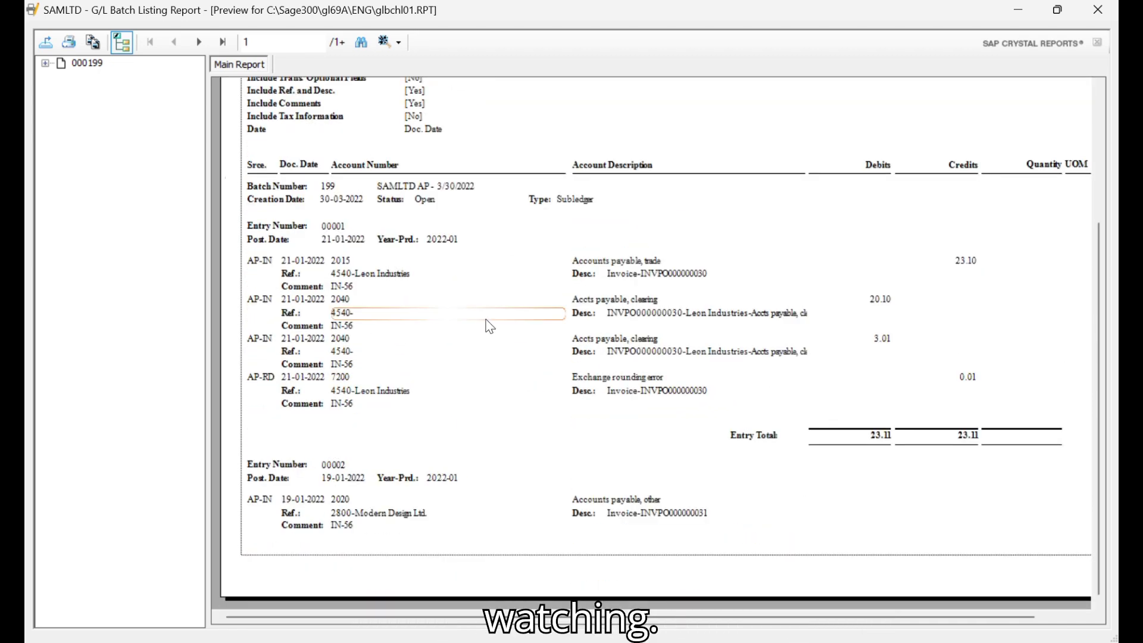
{"action": "left_click", "coordinate": [46, 49]}
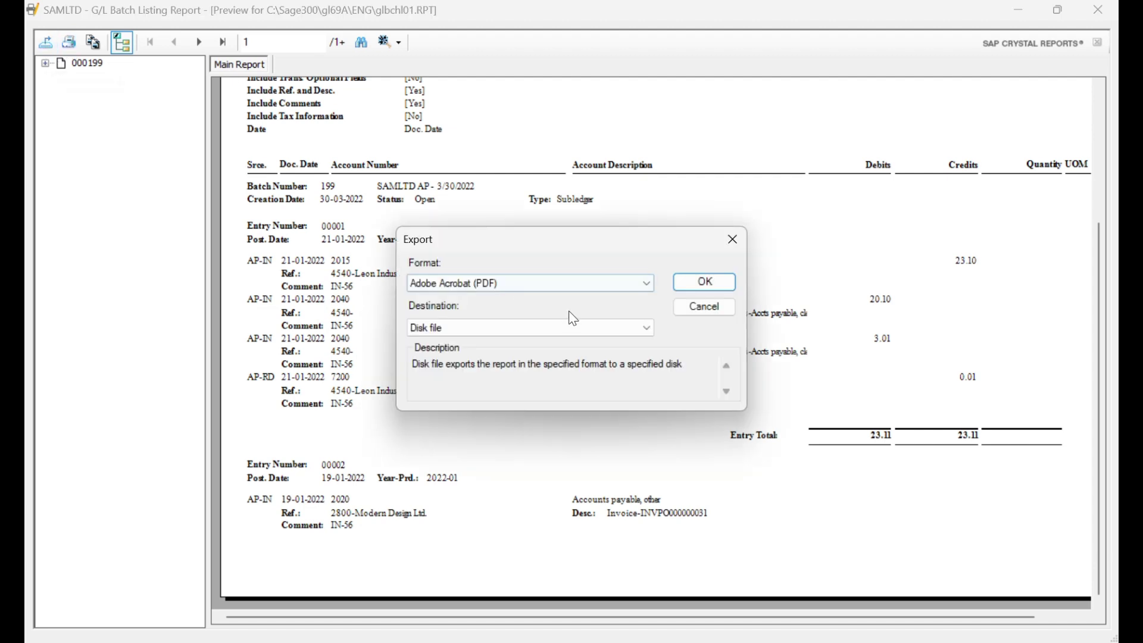
{"action": "left_click", "coordinate": [507, 286]}
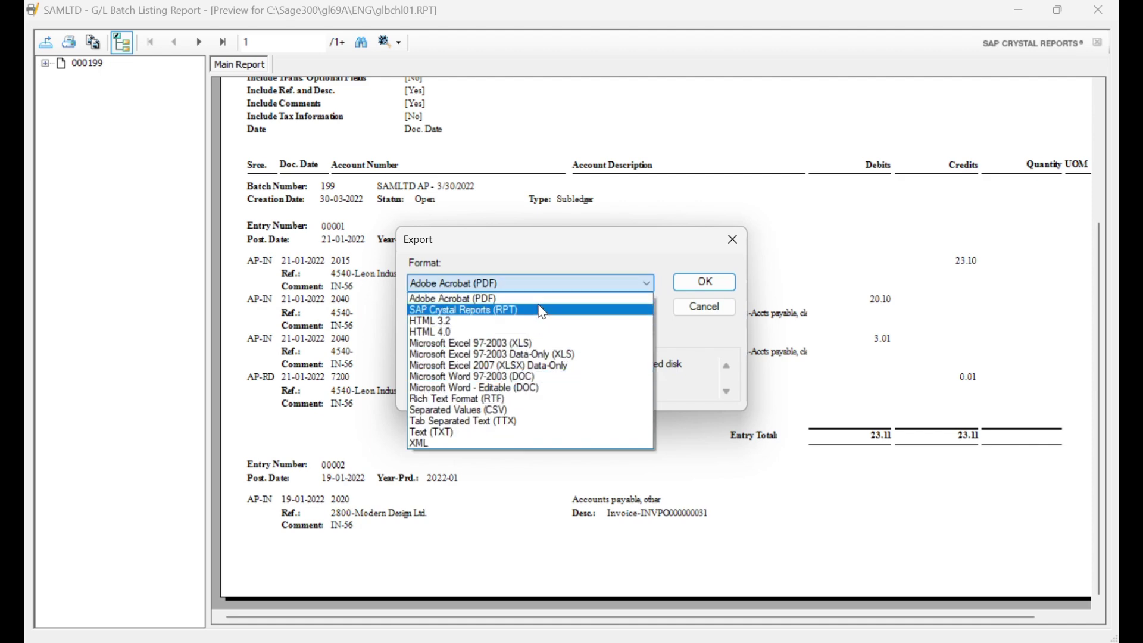
{"action": "left_click", "coordinate": [707, 308]}
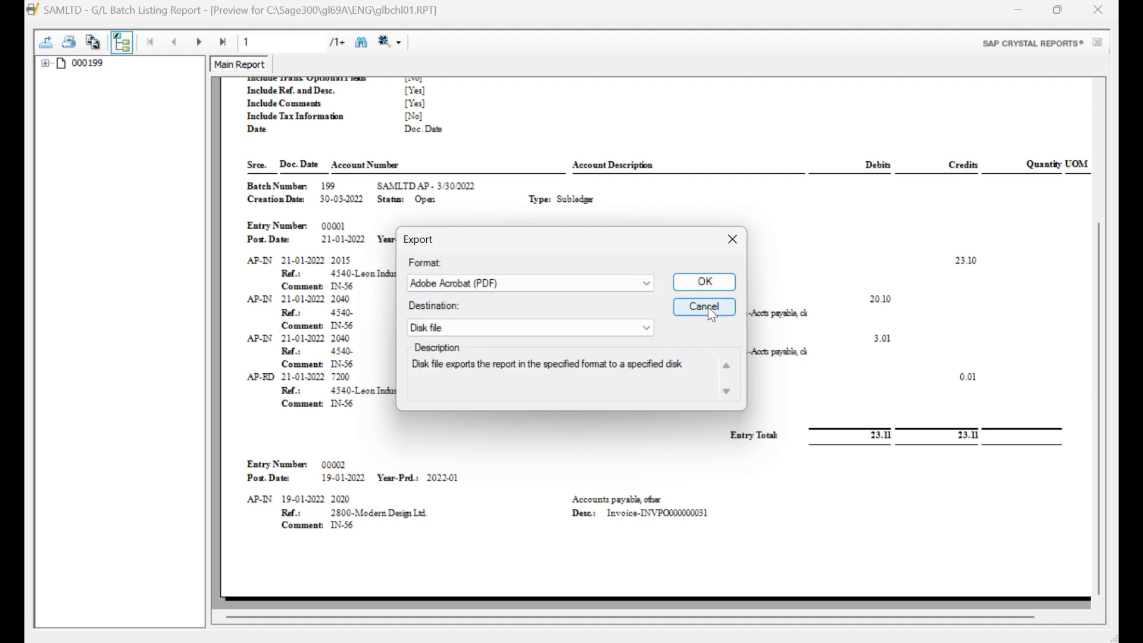
{"action": "left_click", "coordinate": [708, 309]}
Step: Close the report preview and the report options, and refresh the batch list before closing it
{"action": "scroll", "coordinate": [902, 282], "scroll_direction": "up", "scroll_amount": 3}
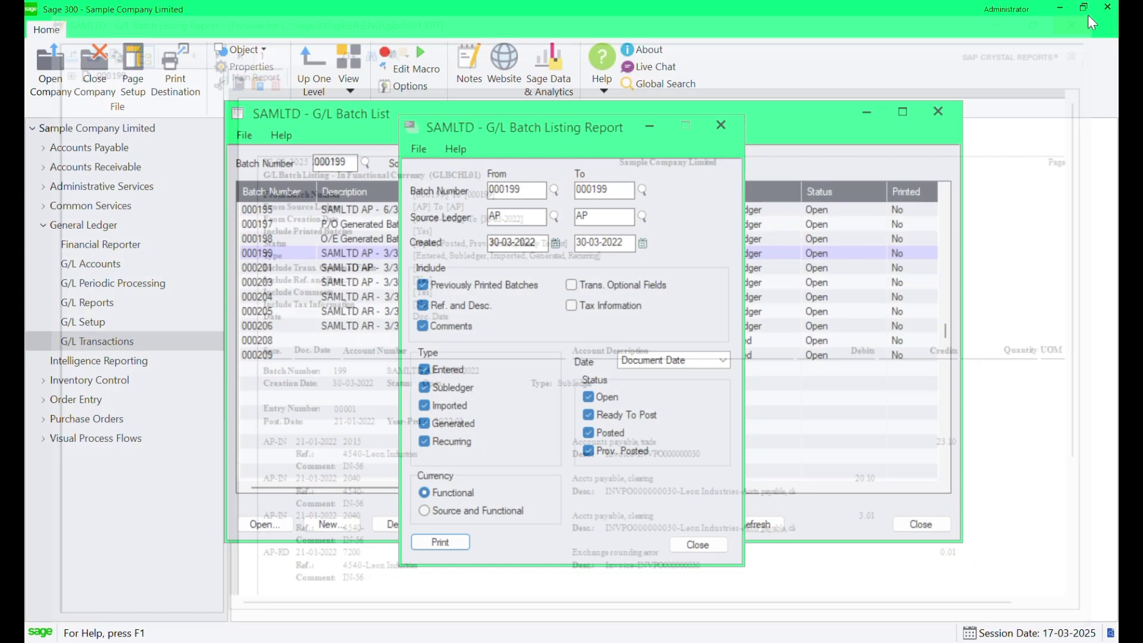
{"action": "left_click", "coordinate": [1098, 10]}
{"action": "left_click", "coordinate": [695, 544]}
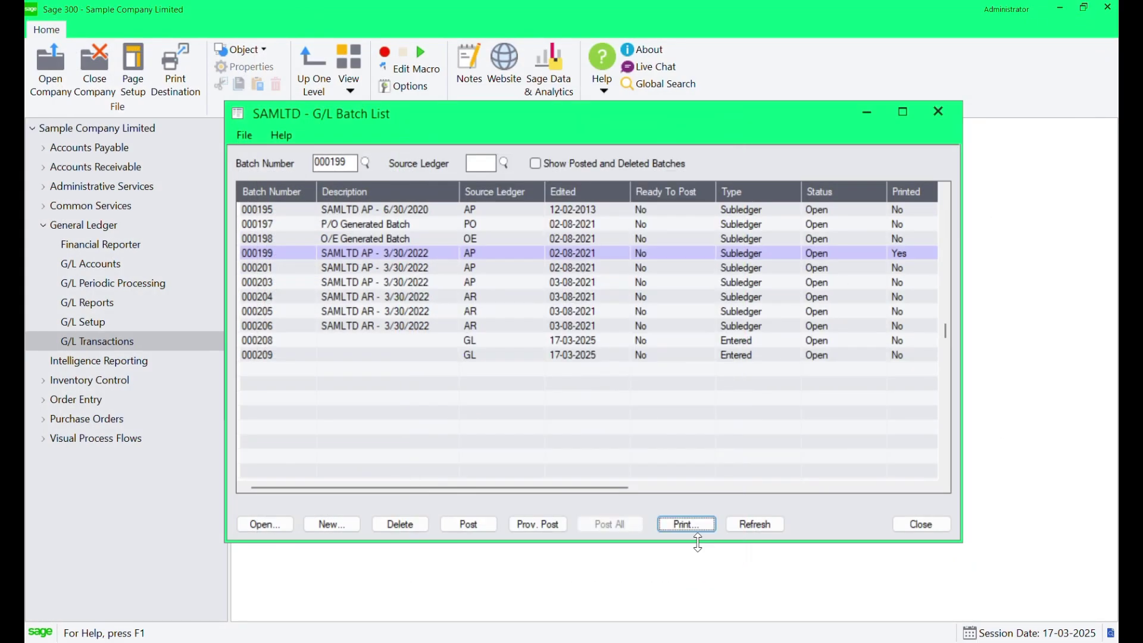
{"action": "left_click", "coordinate": [755, 524]}
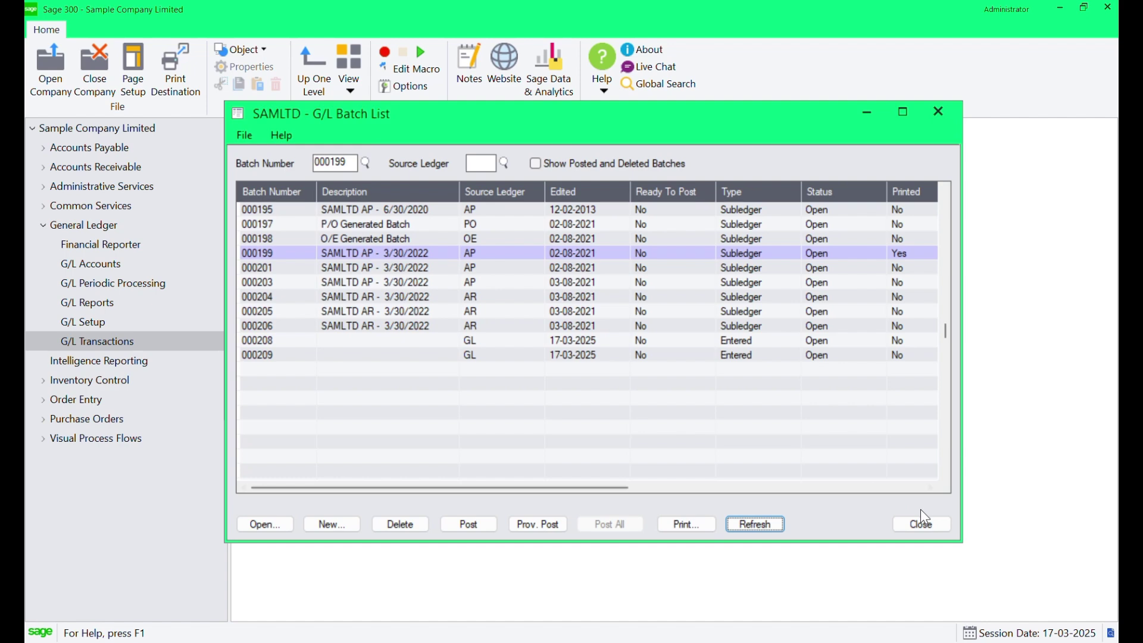
{"action": "left_click", "coordinate": [943, 528]}
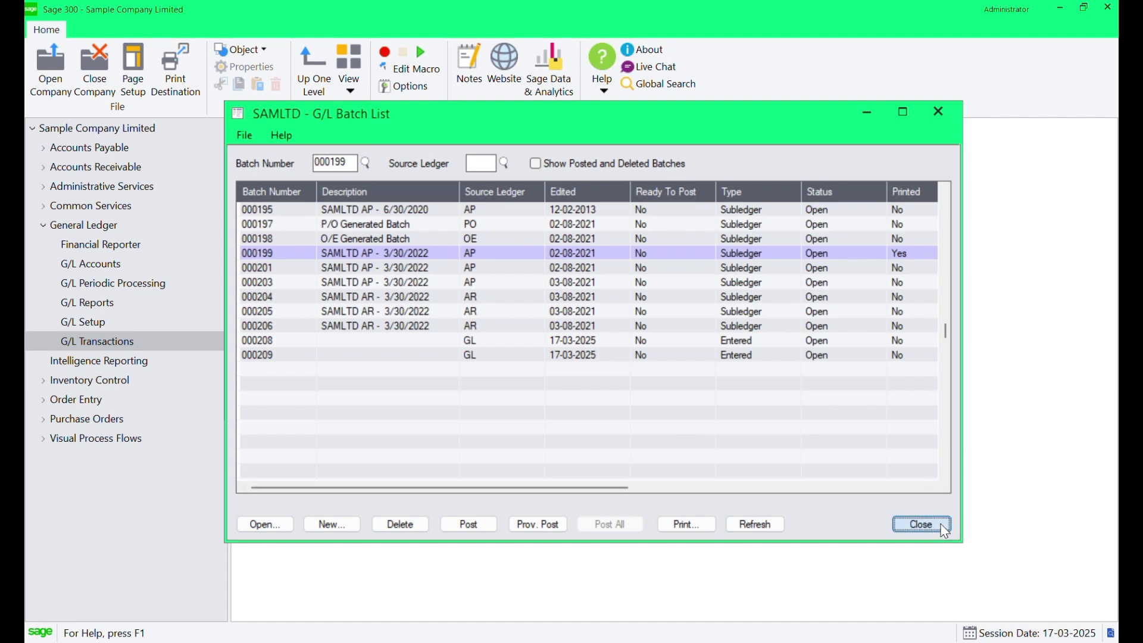